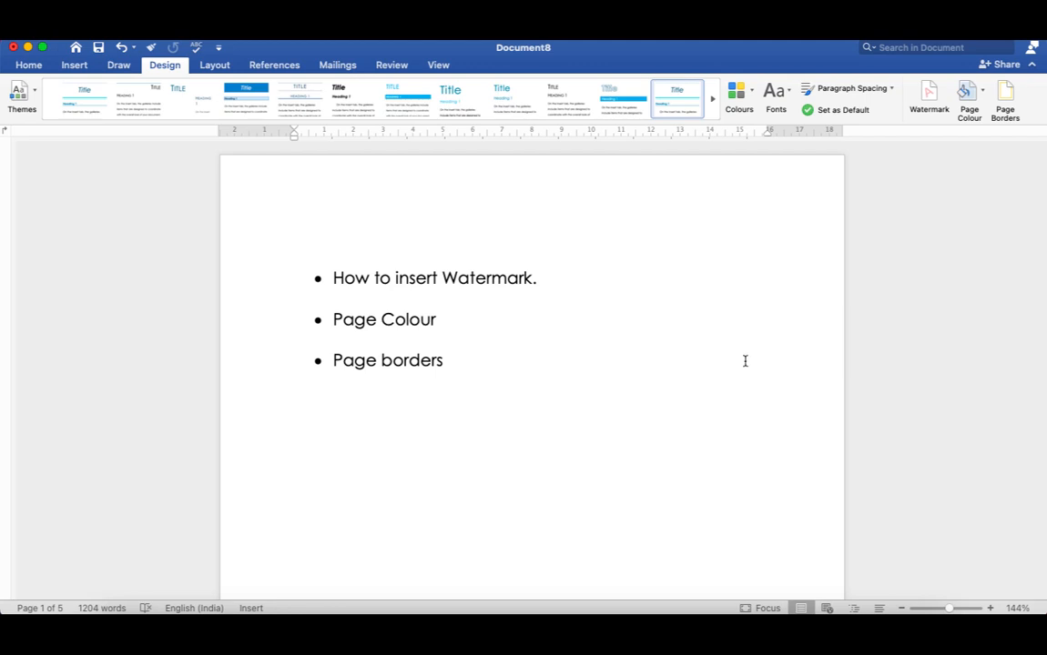
{"action": "scroll", "coordinate": [615, 401], "scroll_direction": "down", "scroll_amount": 10}
{"action": "scroll", "coordinate": [614, 403], "scroll_direction": "down", "scroll_amount": 5}
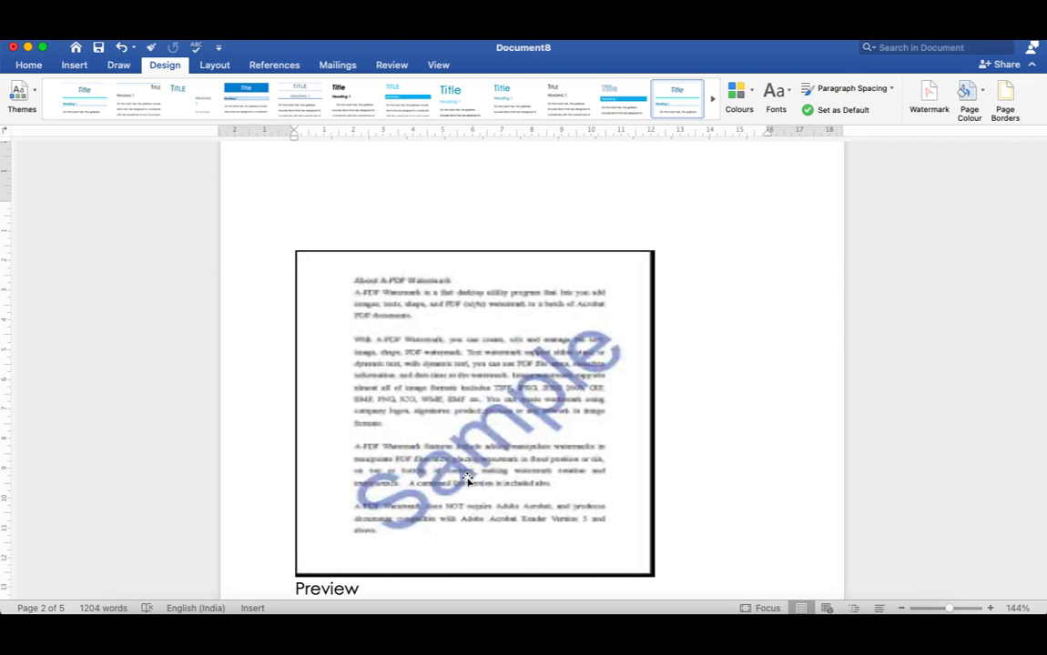
{"action": "scroll", "coordinate": [467, 480], "scroll_direction": "up", "scroll_amount": 10}
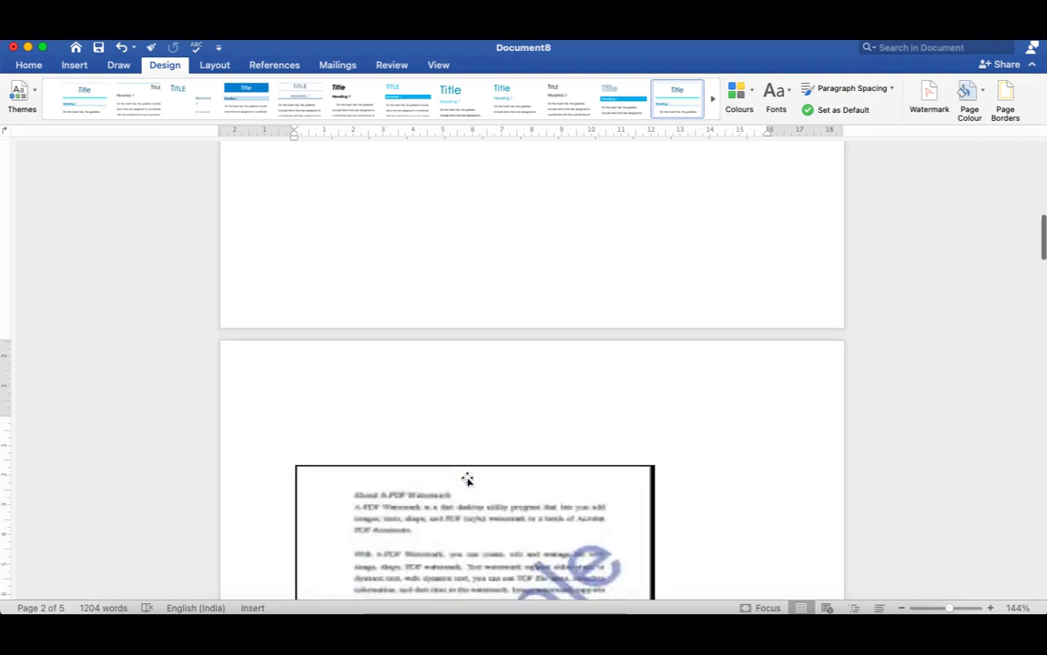
{"action": "scroll", "coordinate": [467, 477], "scroll_direction": "up", "scroll_amount": 5}
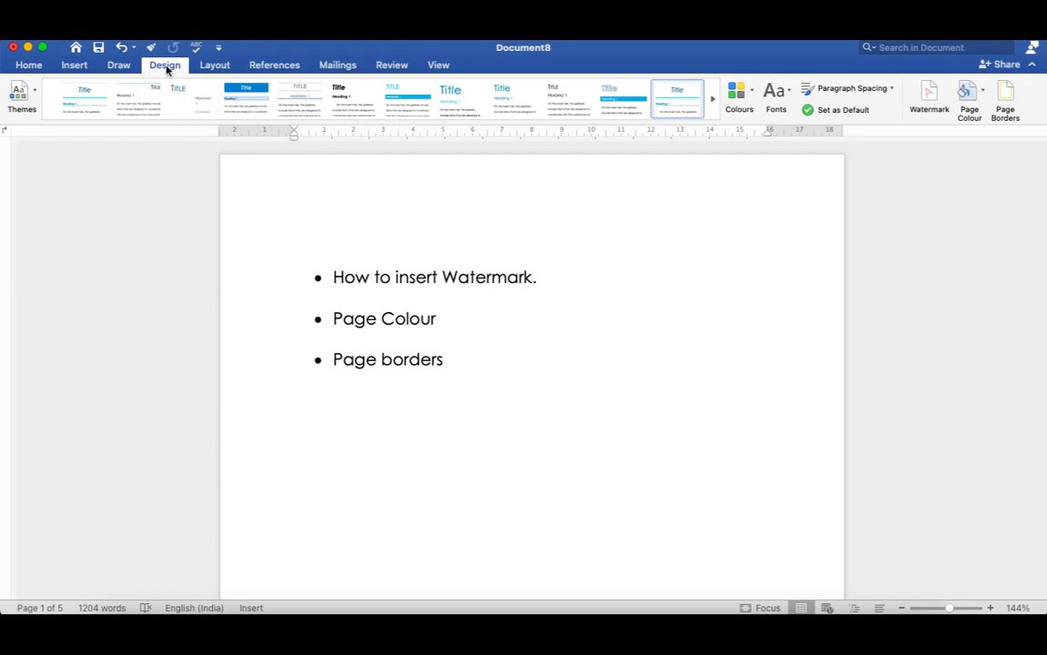
{"action": "left_click", "coordinate": [67, 63]}
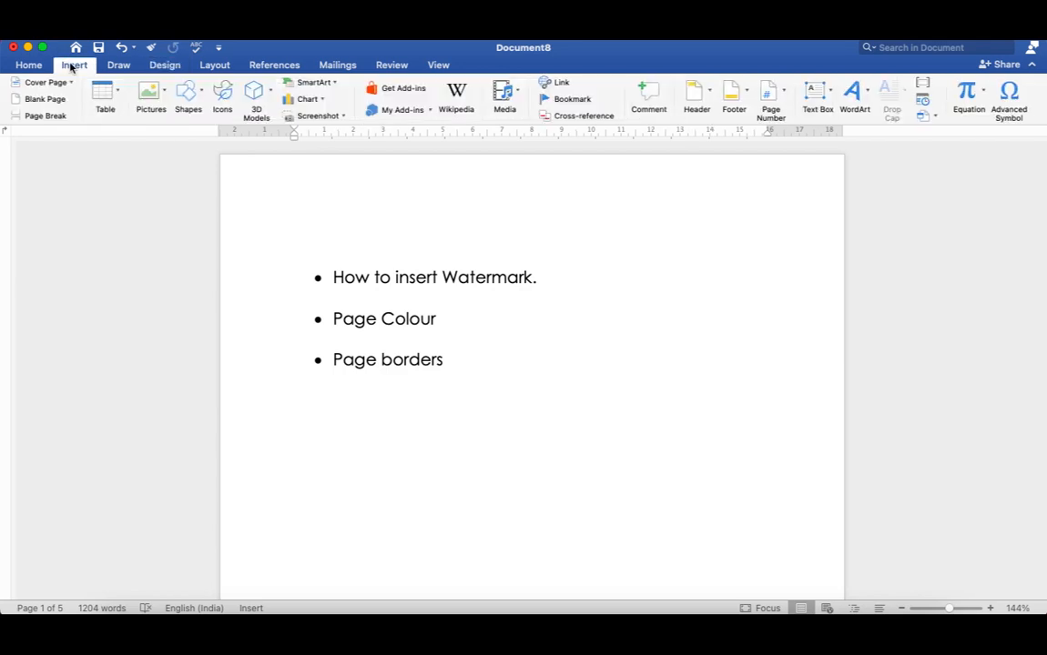
{"action": "left_click", "coordinate": [166, 68]}
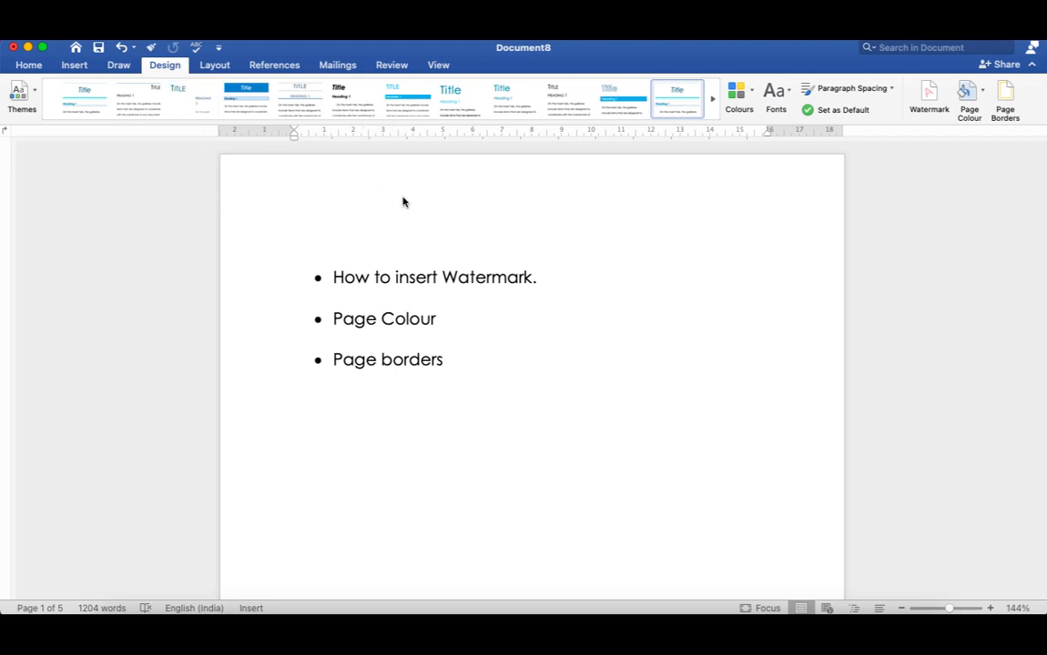
Start a text watermark for the document and clear the preset text ASAP.
{"action": "left_click", "coordinate": [930, 98]}
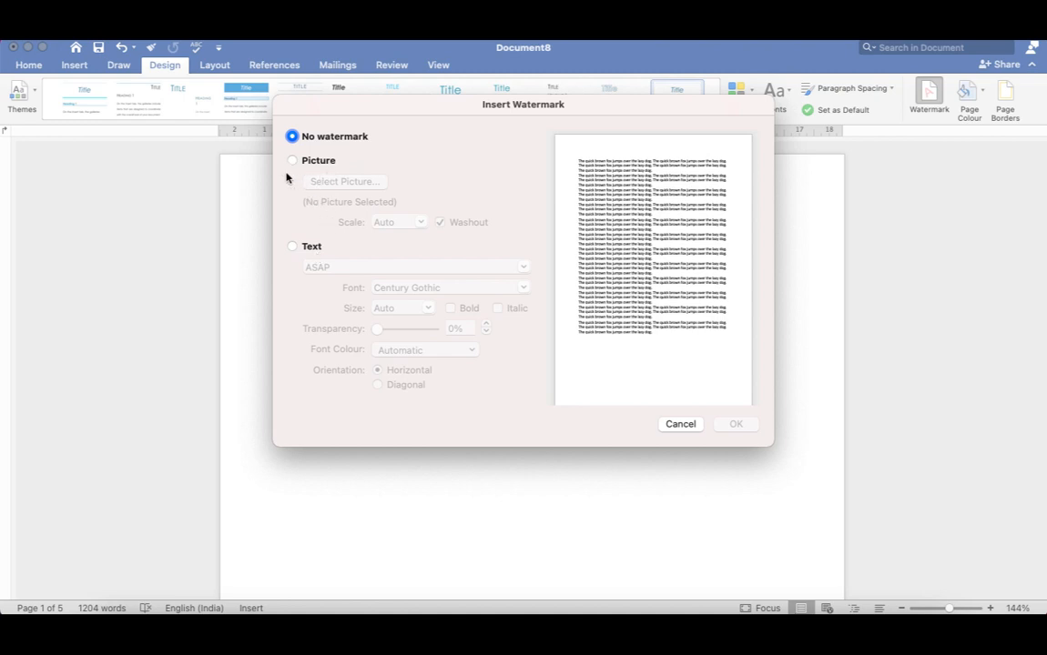
{"action": "left_click", "coordinate": [292, 248]}
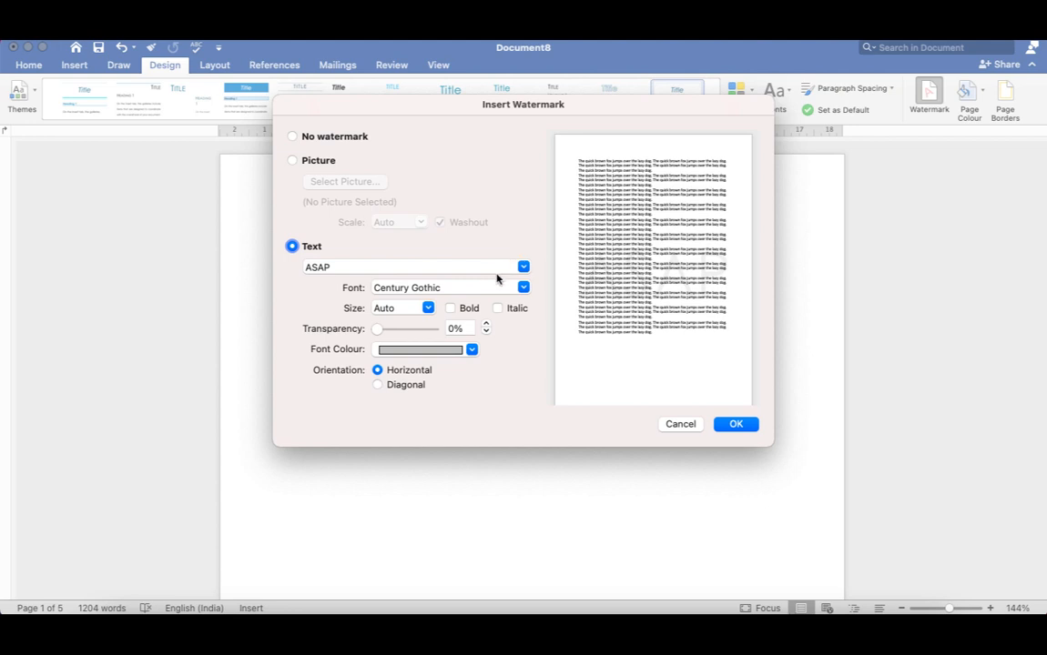
{"action": "left_click", "coordinate": [464, 267]}
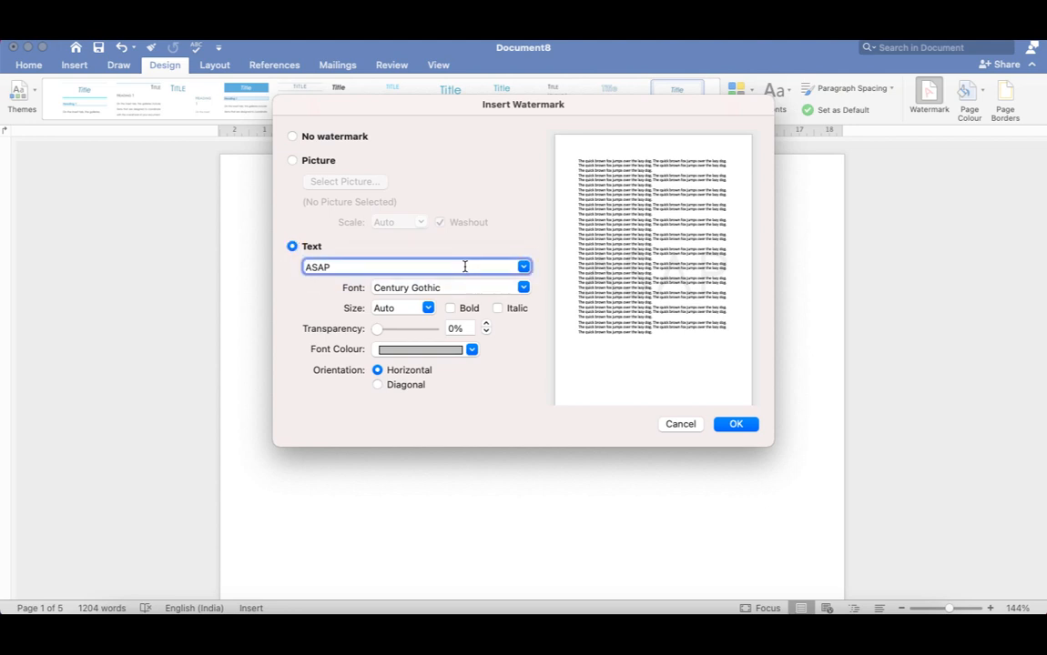
{"action": "left_click", "coordinate": [524, 267]}
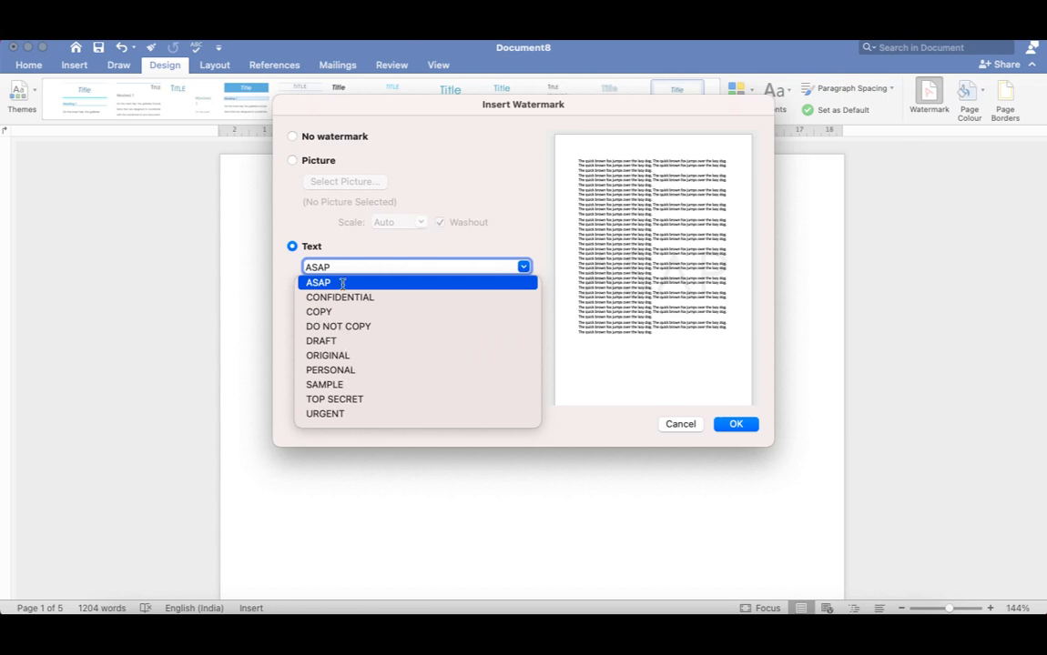
{"action": "key", "text": "BackSpace"}
{"action": "key", "text": "BackSpace"}
{"action": "key", "text": "BackSpace"}
{"action": "key", "text": "BackSpace"}
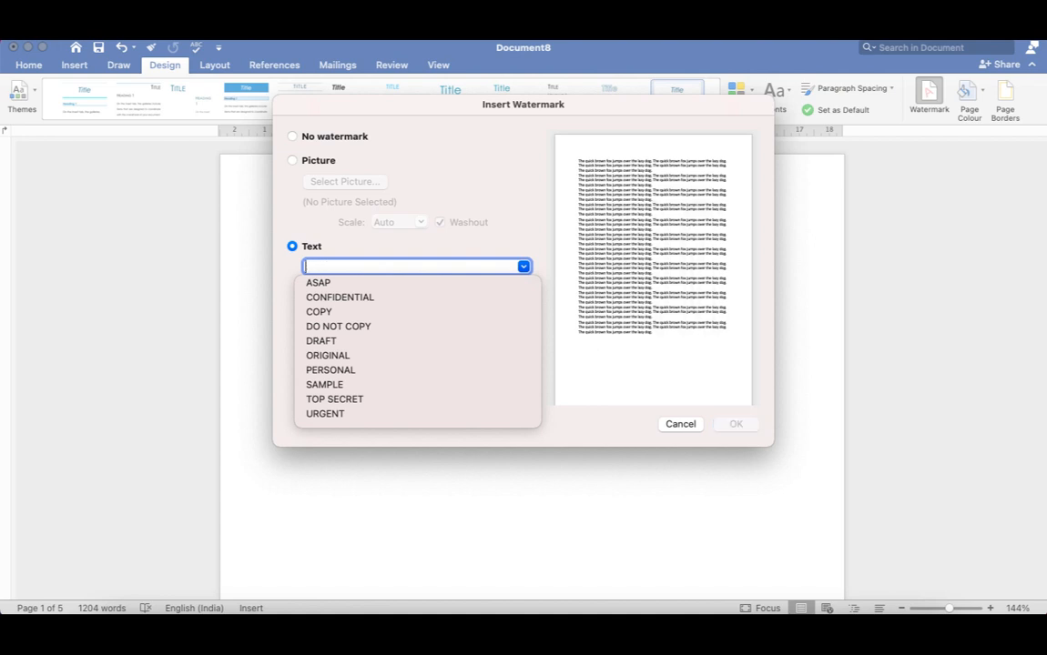
{"action": "type", "text": "Demo"}
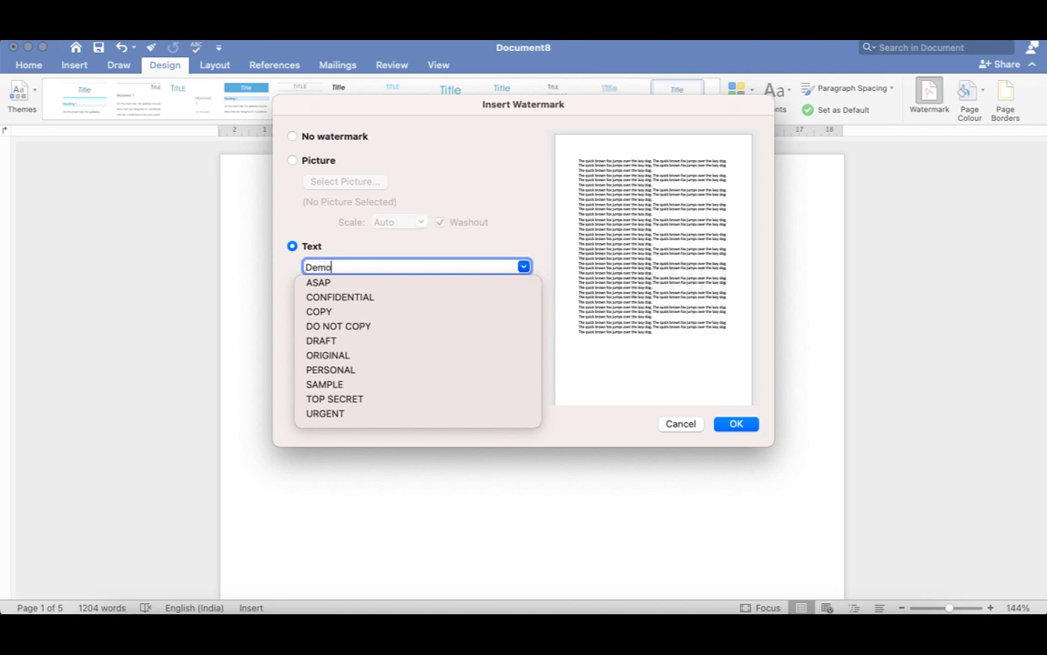
{"action": "key", "text": "BackSpace"}
{"action": "key", "text": "BackSpace"}
{"action": "key", "text": "BackSpace"}
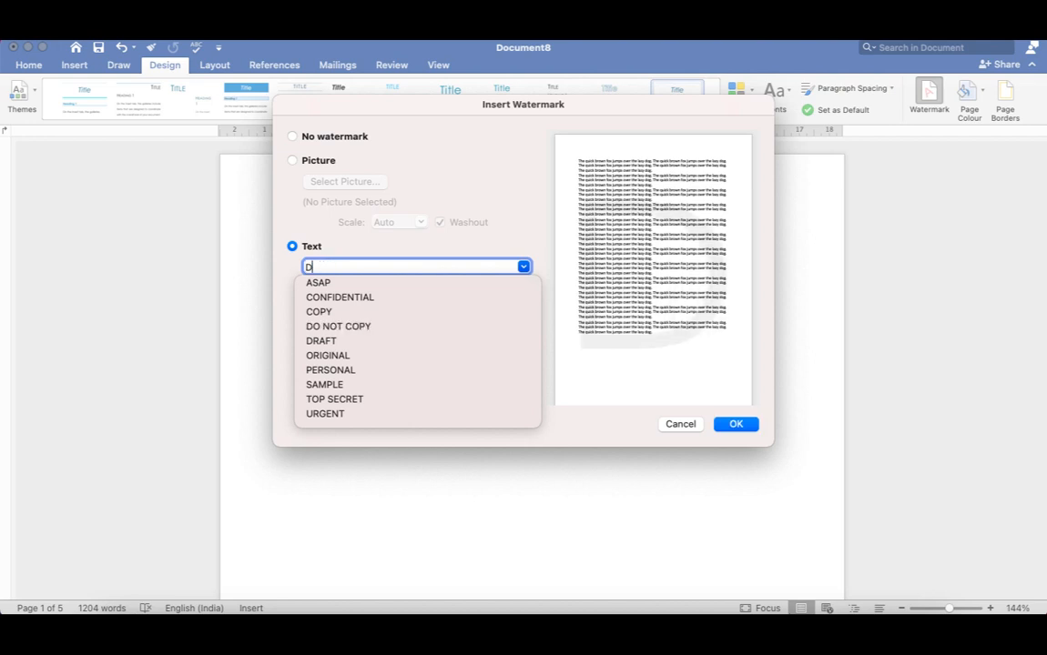
{"action": "key", "text": "BackSpace"}
Enter SVGC as the custom watermark text.
{"action": "type", "text": "Sv"}
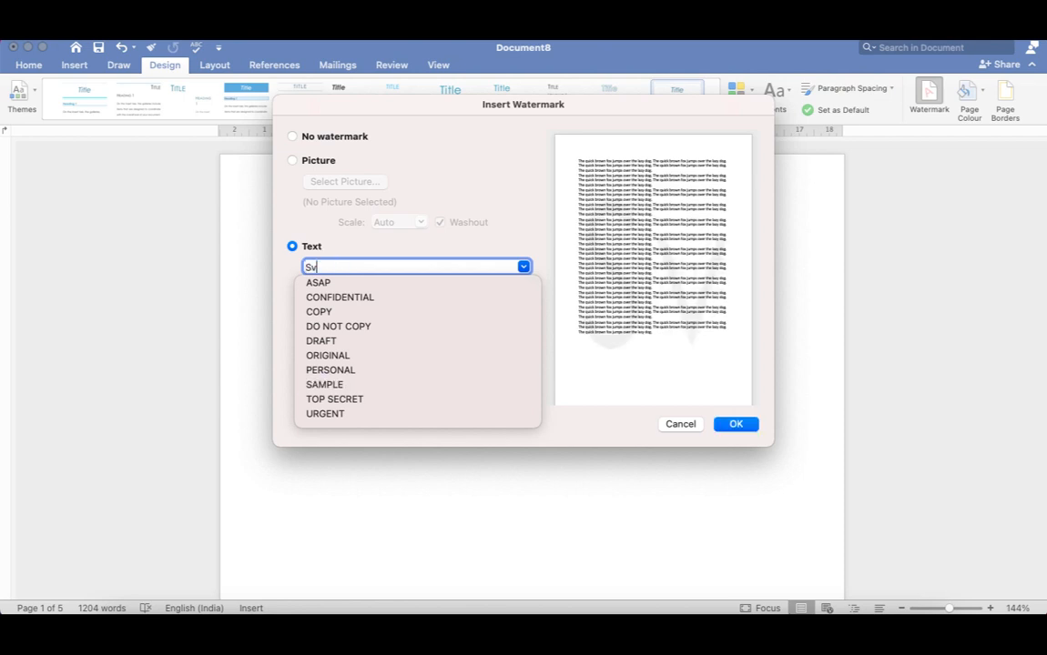
{"action": "key", "text": "BackSpace"}
{"action": "type", "text": "V"}
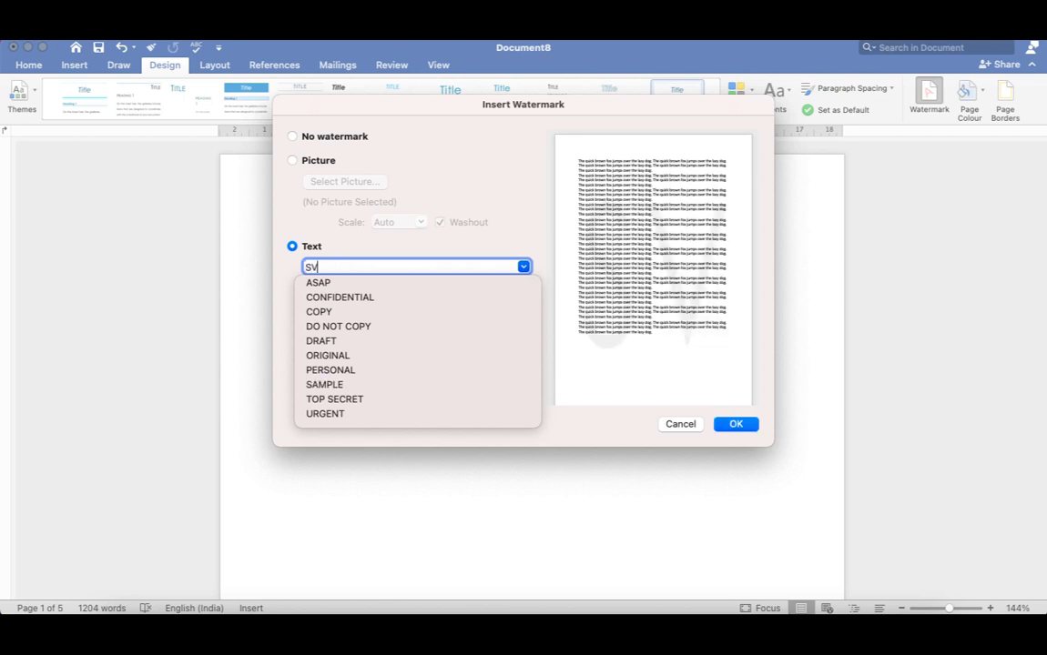
{"action": "type", "text": "GC"}
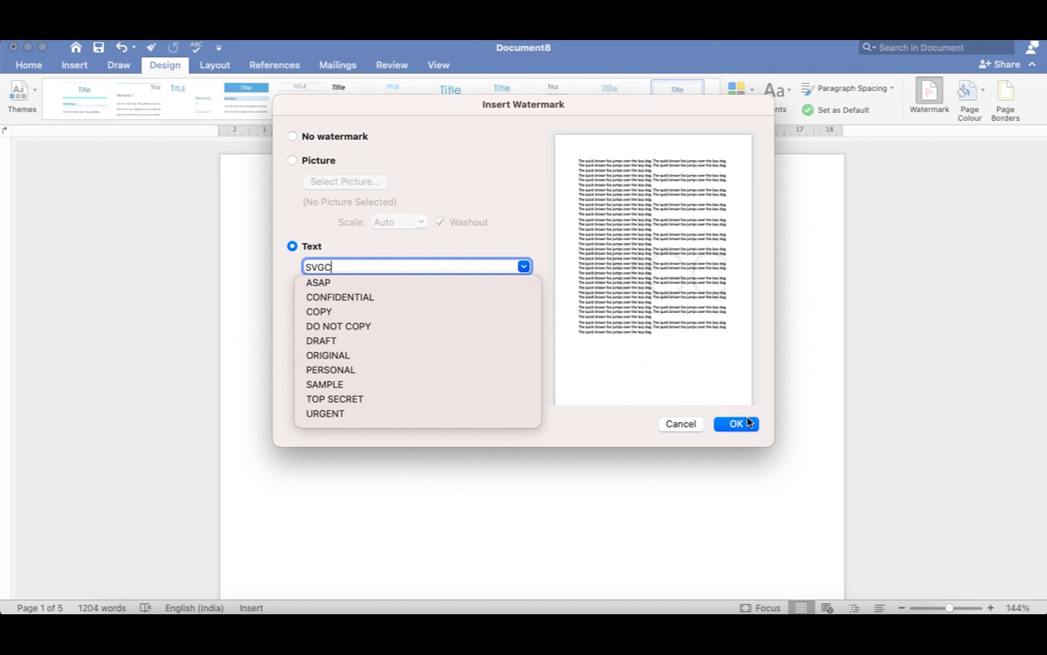
{"action": "left_click", "coordinate": [533, 240]}
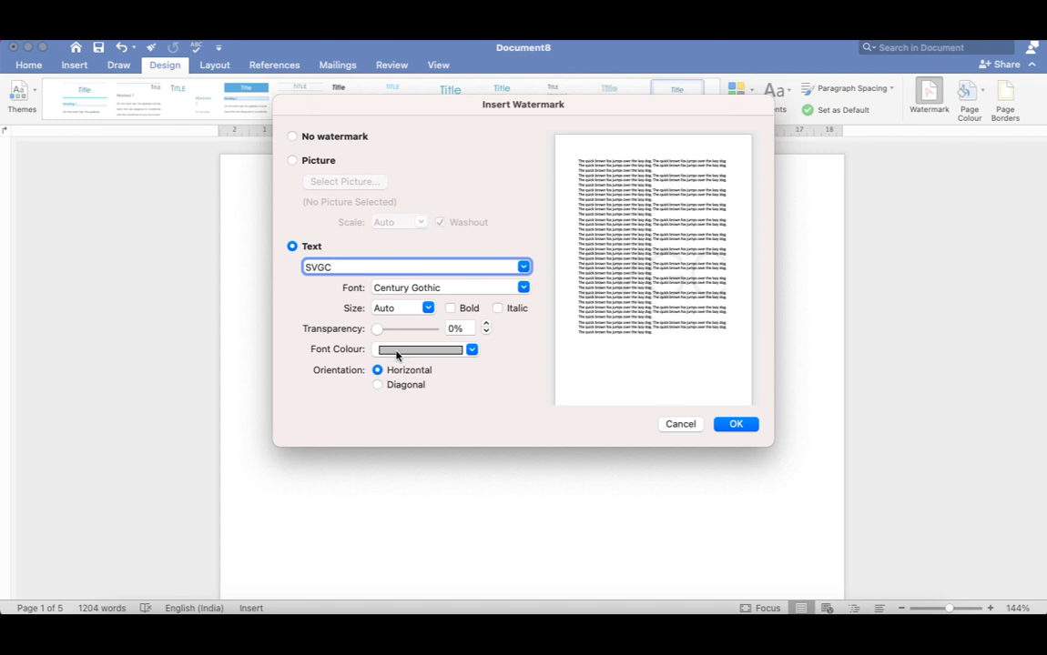
Set the watermark's font colour to the standard dark red and its orientation to diagonal.
{"action": "left_click", "coordinate": [471, 350]}
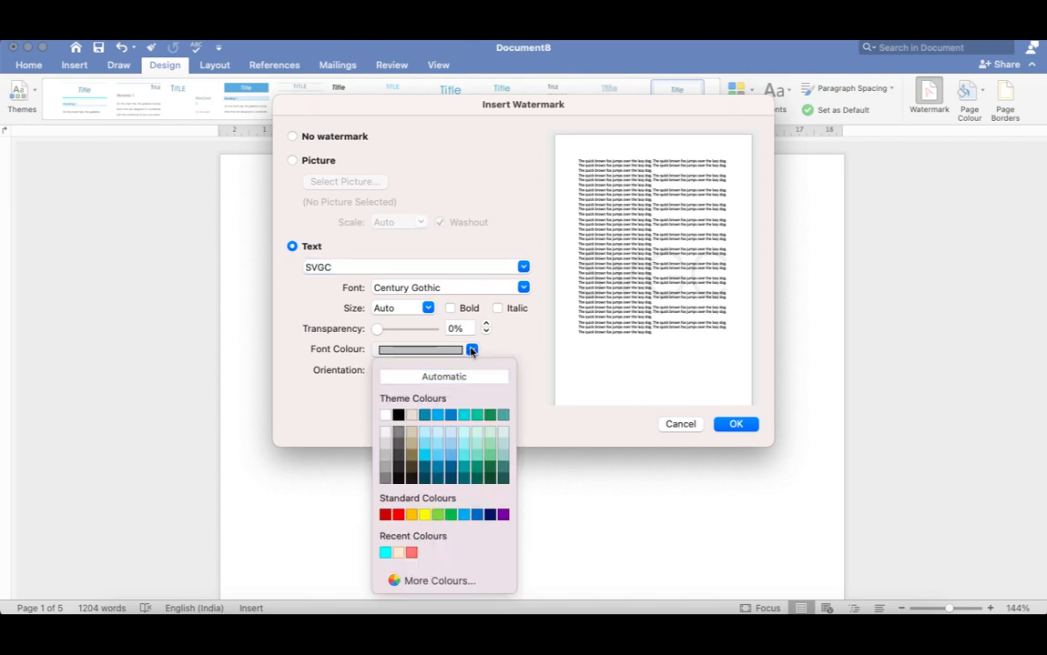
{"action": "left_click", "coordinate": [384, 516]}
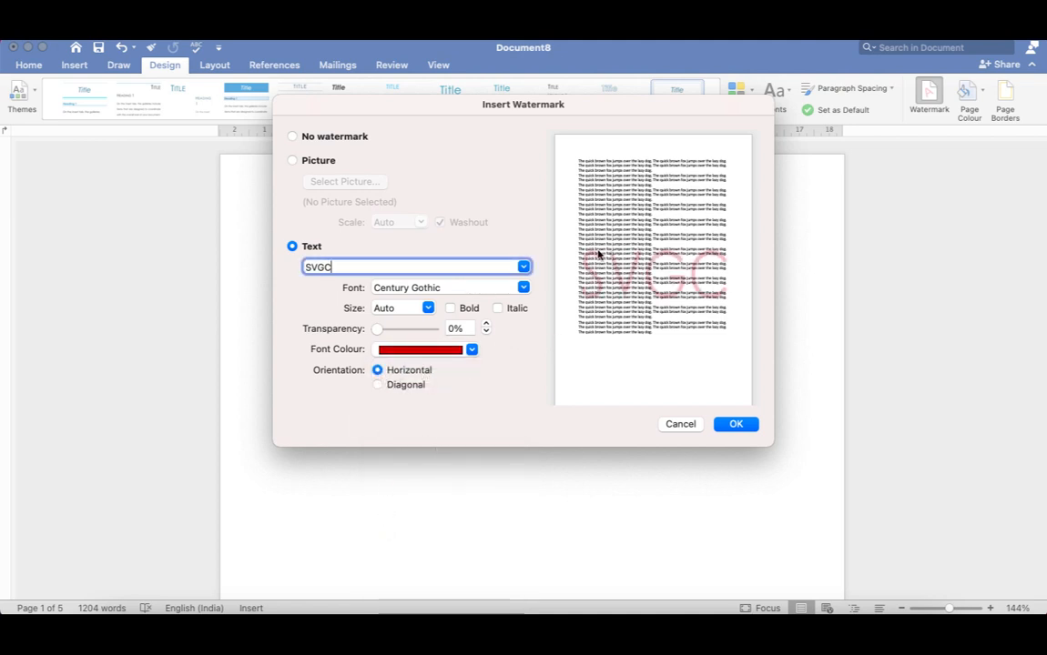
{"action": "left_click", "coordinate": [375, 385]}
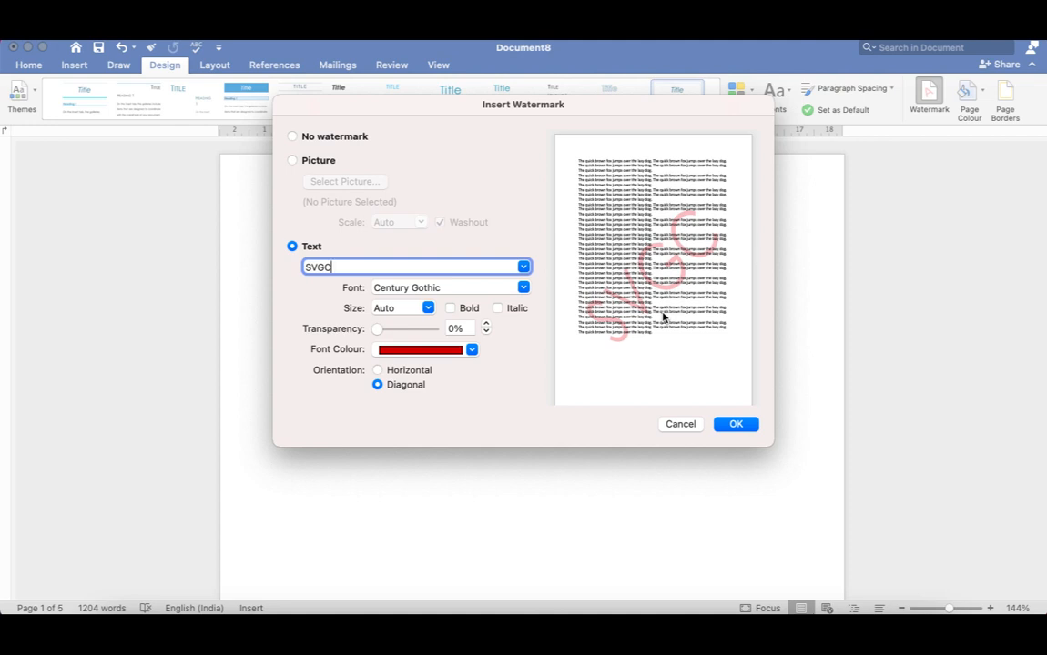
Keep the watermark's size on Auto and make its text bold and italic.
{"action": "left_click", "coordinate": [428, 308]}
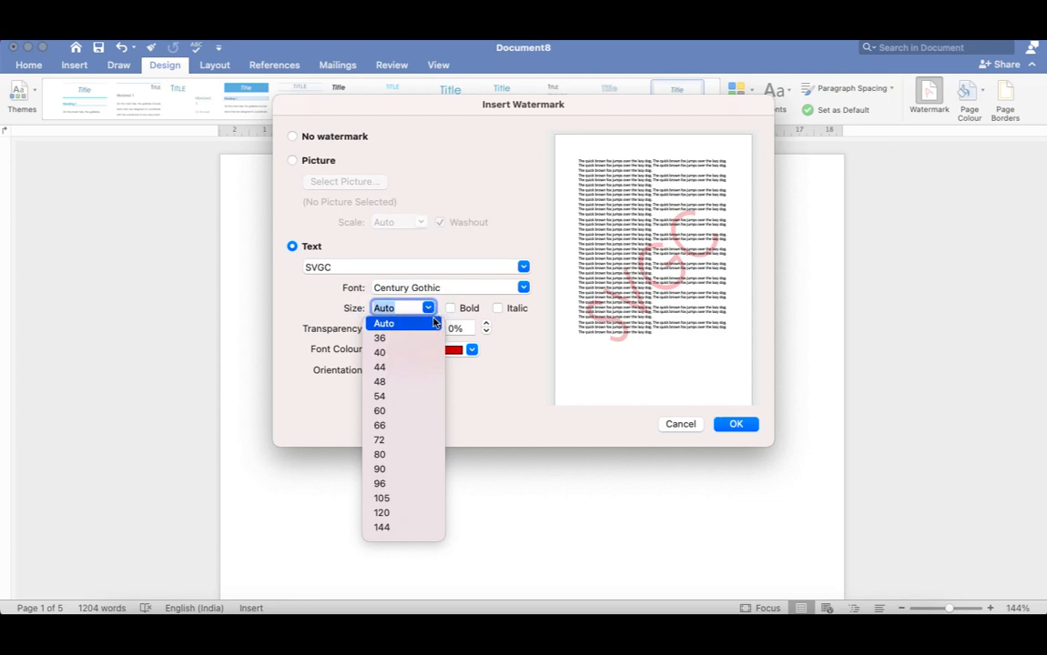
{"action": "left_click", "coordinate": [505, 391]}
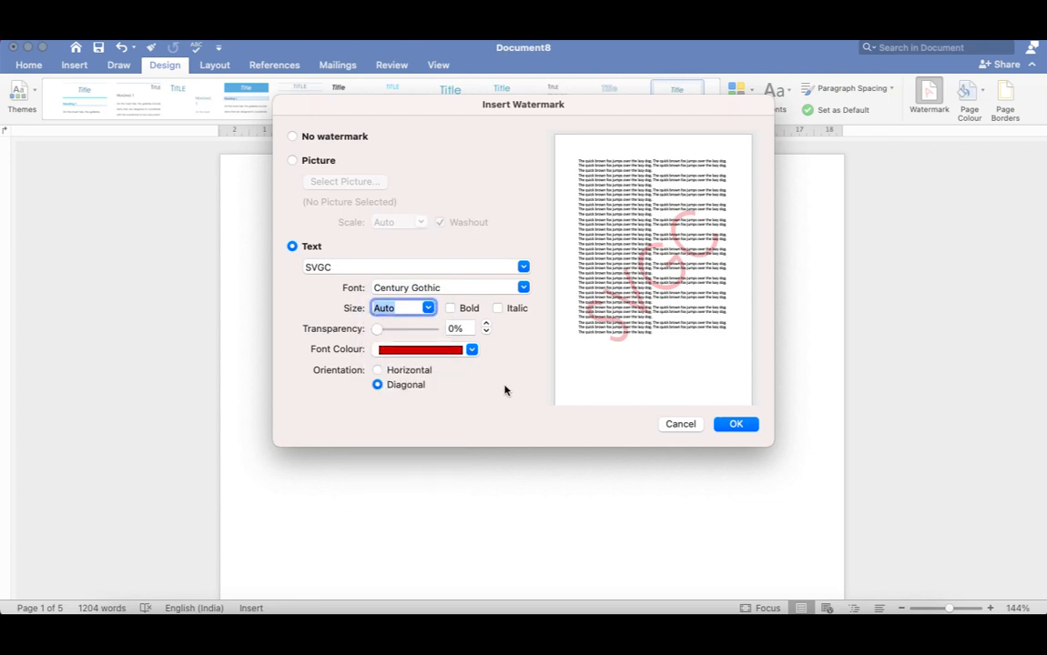
{"action": "left_click", "coordinate": [450, 308]}
{"action": "left_click", "coordinate": [498, 309]}
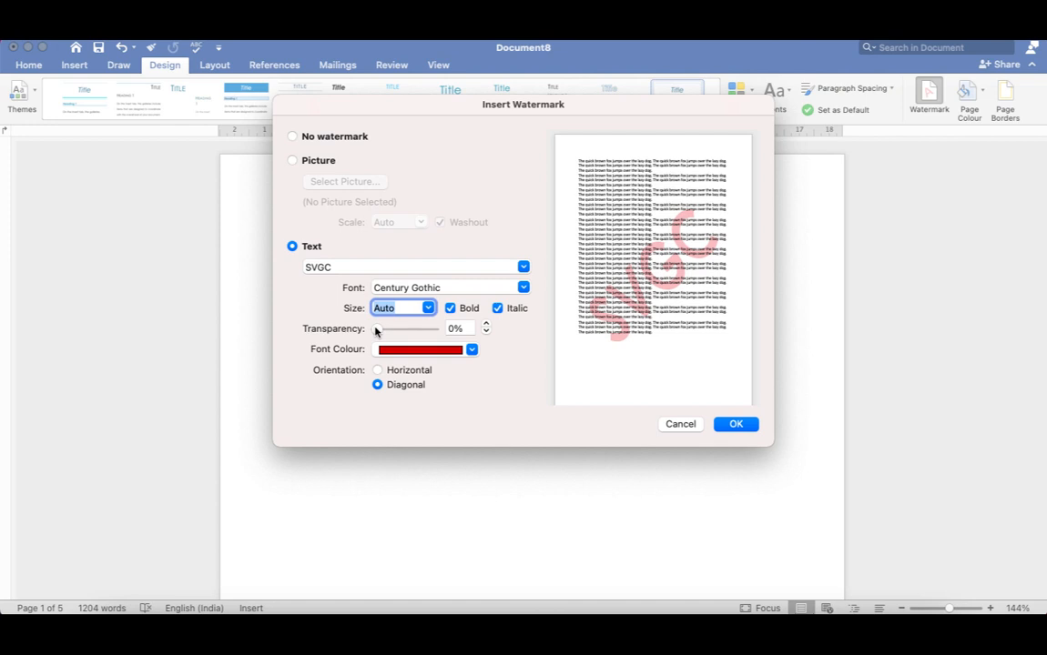
Set the watermark's transparency to 19% and insert it into the document.
{"action": "left_click_drag", "start_coordinate": [375, 331], "coordinate": [393, 333]}
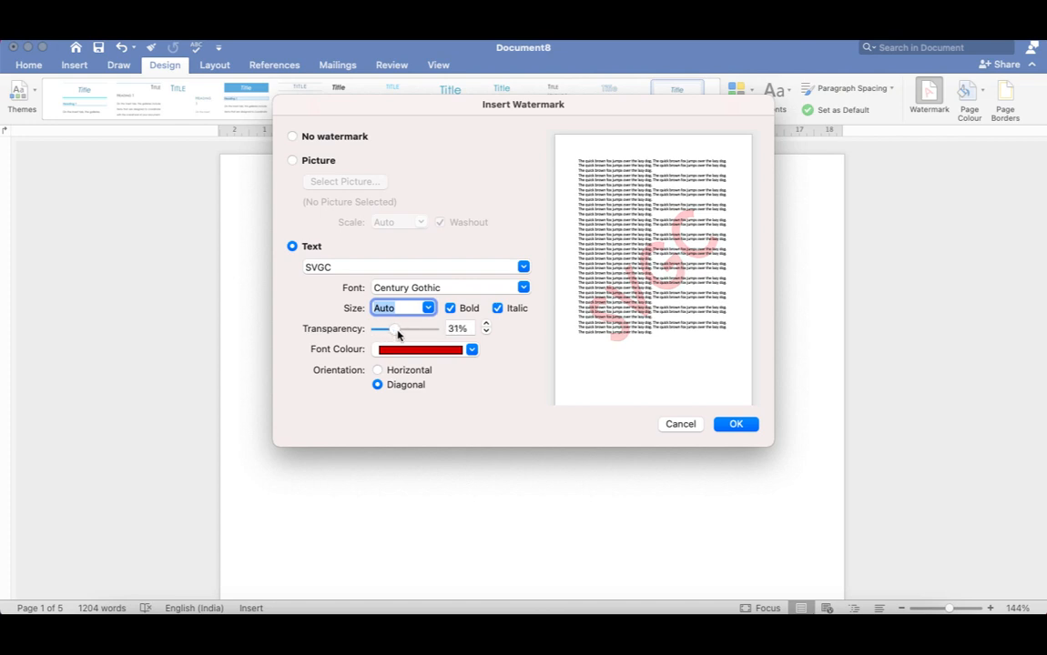
{"action": "mouse_move", "coordinate": [397, 335]}
{"action": "left_mouse_down"}
{"action": "mouse_move", "coordinate": [422, 335]}
{"action": "mouse_move", "coordinate": [388, 335]}
{"action": "left_mouse_up"}
{"action": "left_click", "coordinate": [736, 424]}
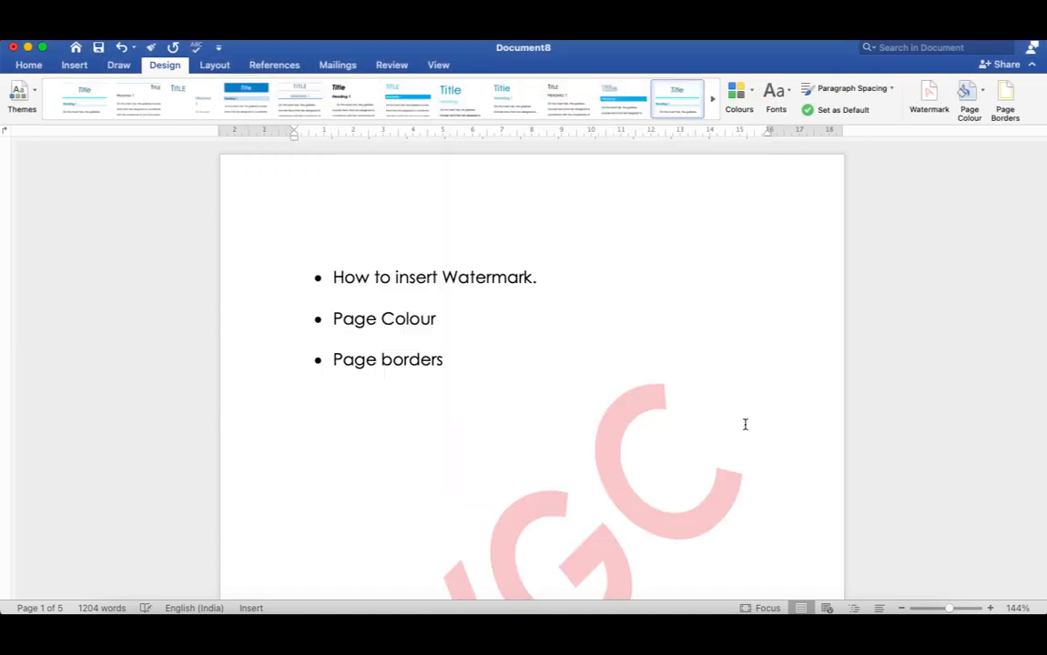
Examine the pages of the document to see how the watermark looks on each one.
{"action": "scroll", "coordinate": [556, 389], "scroll_direction": "down", "scroll_amount": 10}
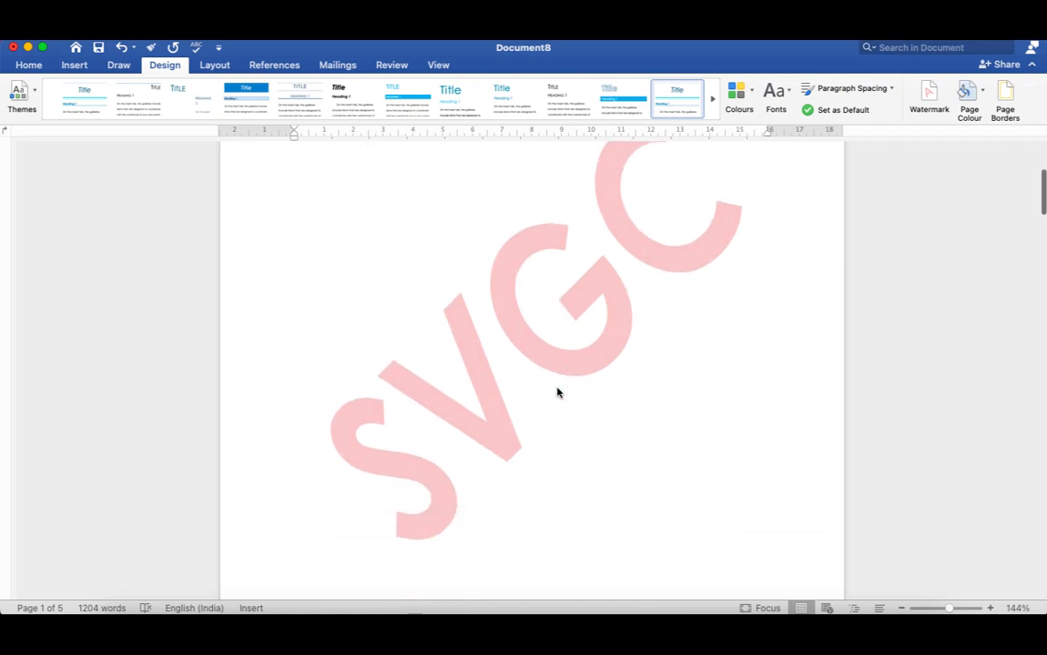
{"action": "scroll", "coordinate": [557, 392], "scroll_direction": "up", "scroll_amount": 3}
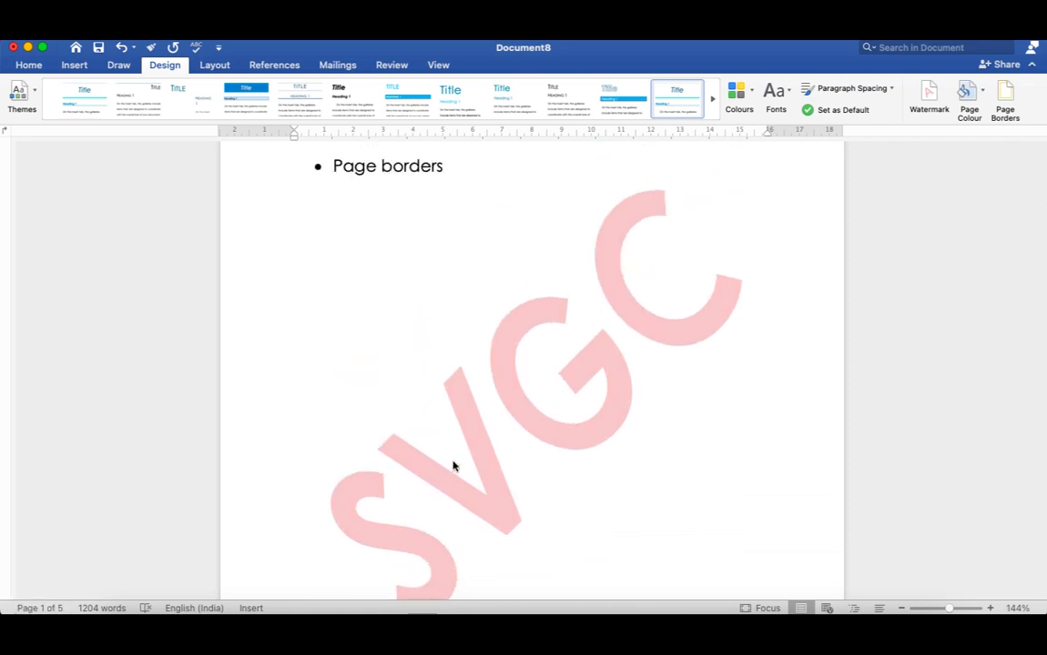
{"action": "scroll", "coordinate": [453, 466], "scroll_direction": "down", "scroll_amount": 15}
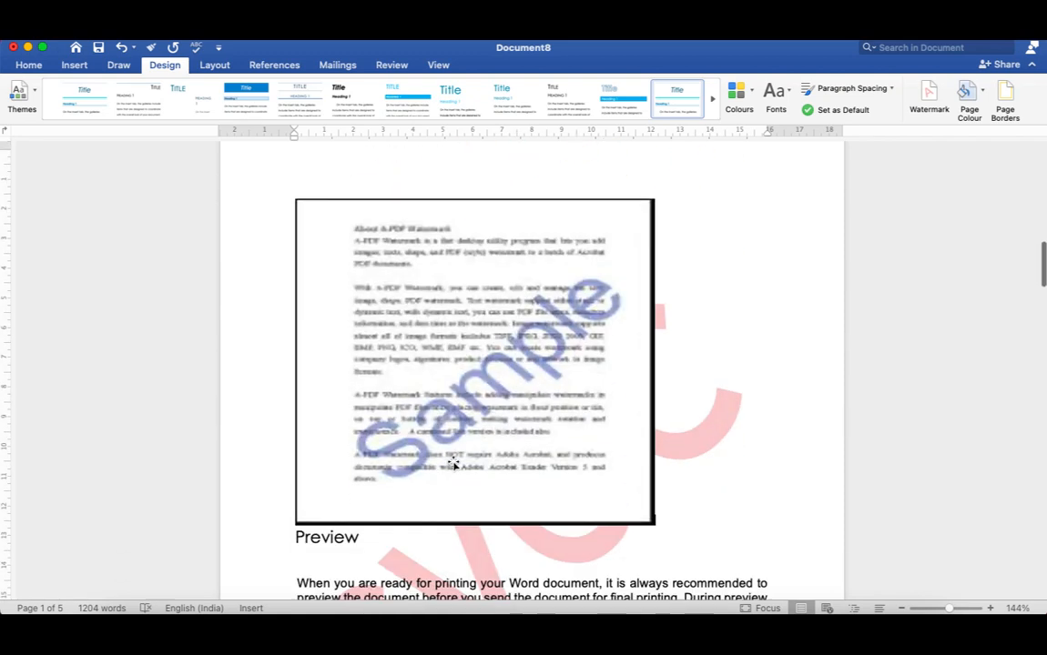
{"action": "scroll", "coordinate": [452, 462], "scroll_direction": "down", "scroll_amount": 20}
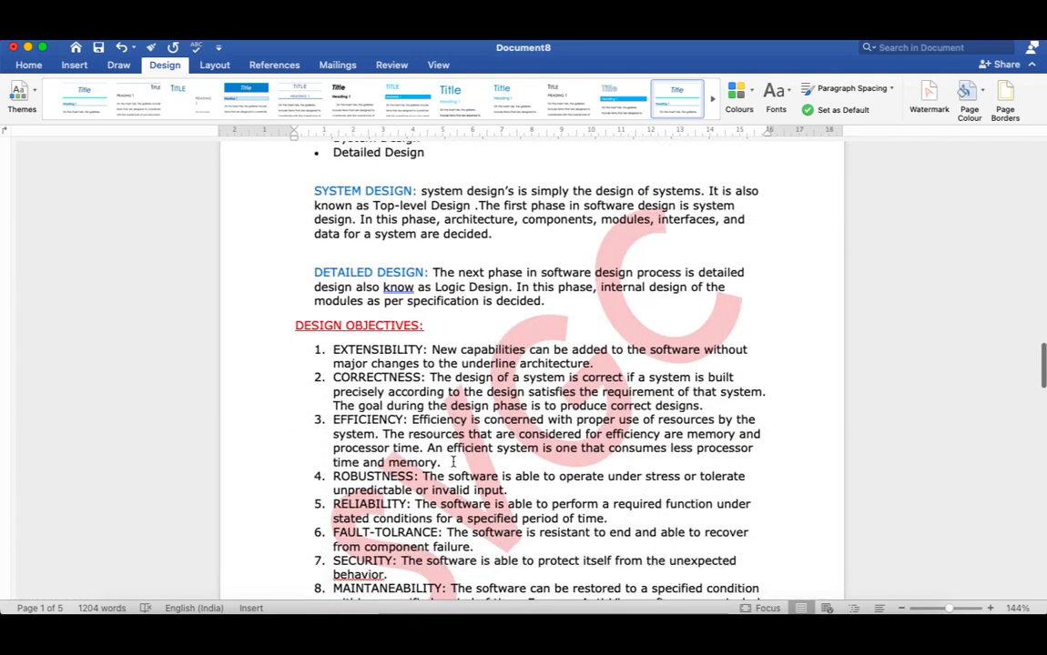
{"action": "scroll", "coordinate": [452, 462], "scroll_direction": "down", "scroll_amount": 5}
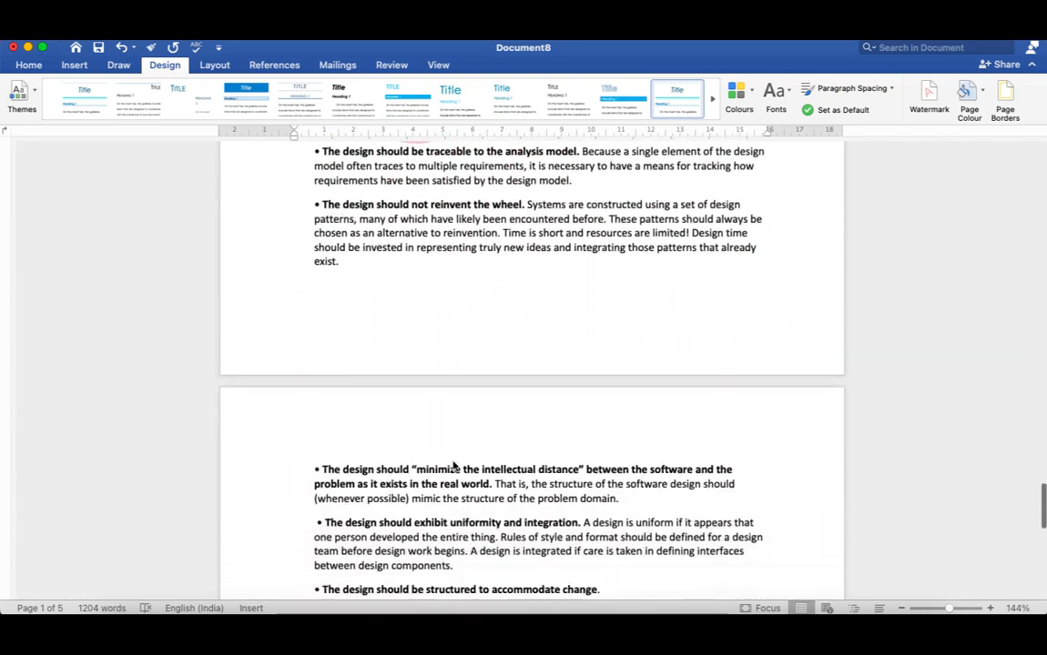
{"action": "scroll", "coordinate": [453, 437], "scroll_direction": "up", "scroll_amount": 7}
{"action": "scroll", "coordinate": [452, 467], "scroll_direction": "up", "scroll_amount": 20}
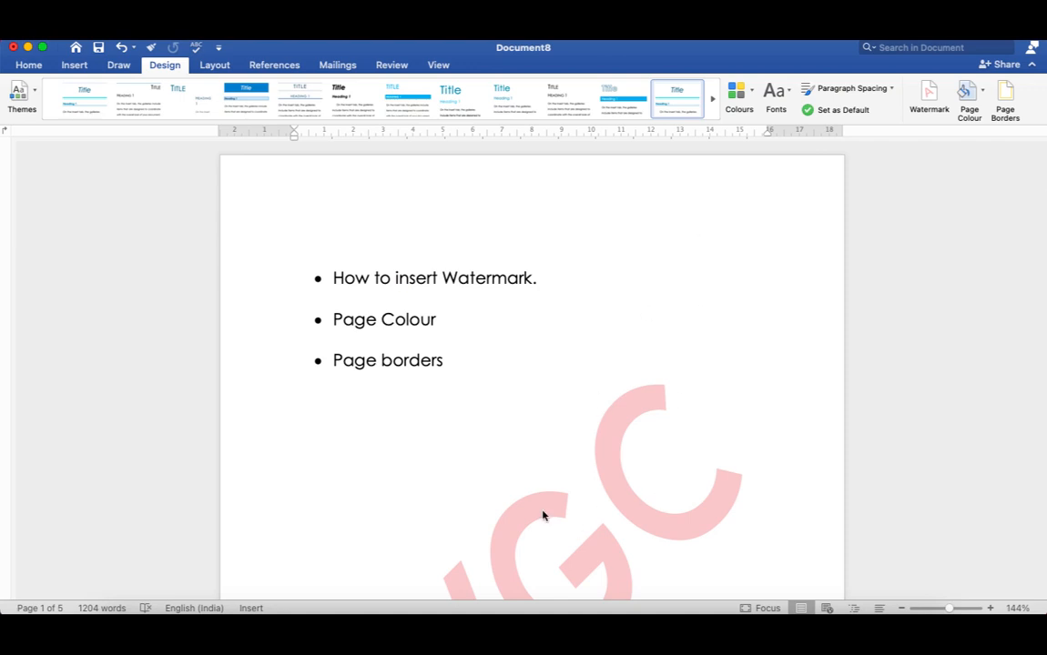
Reopen the watermark settings and compare the horizontal orientation with the diagonal one in the preview.
{"action": "left_click", "coordinate": [934, 100]}
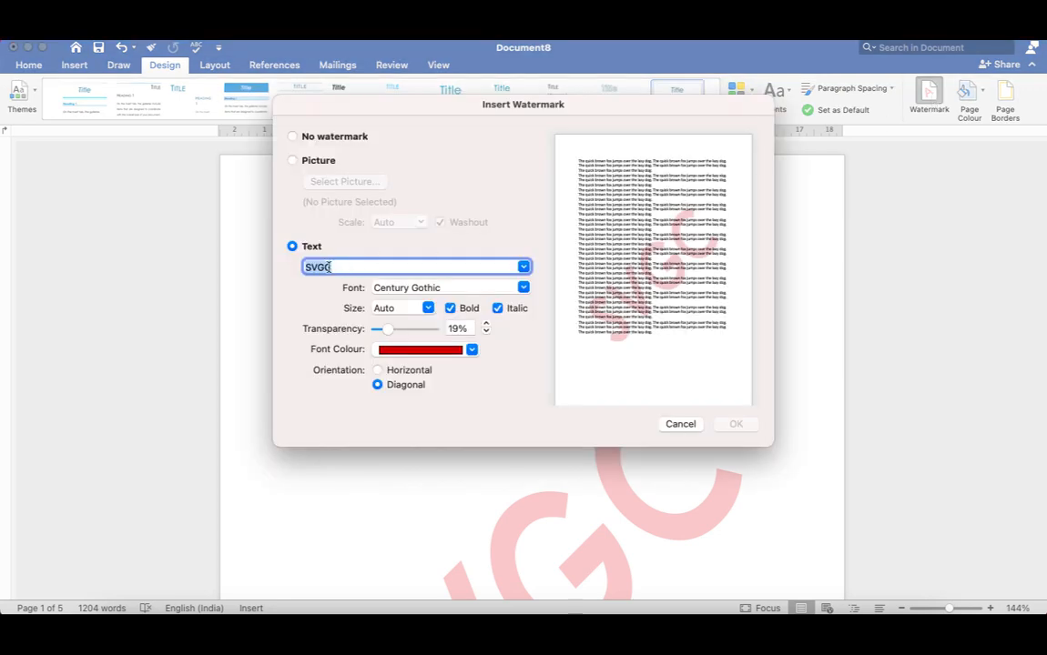
{"action": "left_click", "coordinate": [378, 369]}
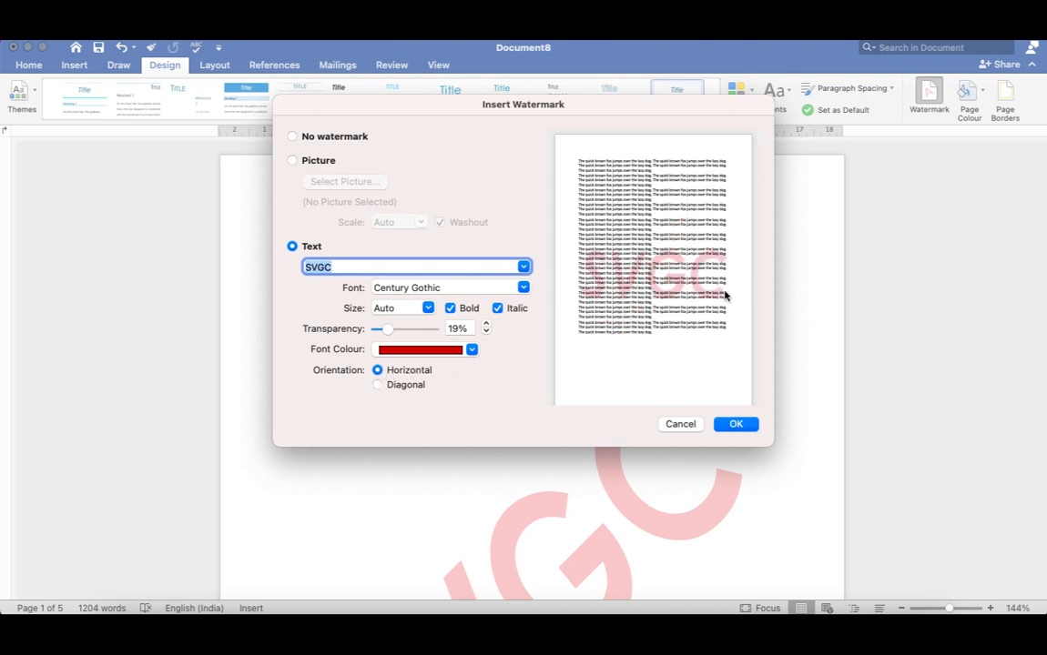
{"action": "left_click", "coordinate": [379, 385]}
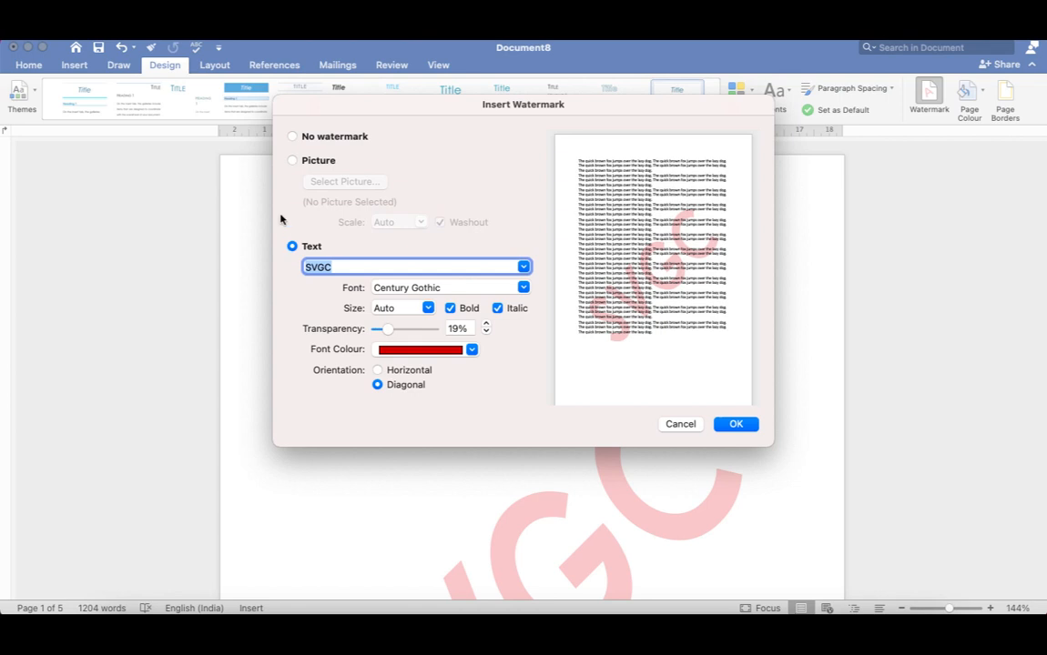
Switch the watermark to a picture and choose HILK4302.JPG from the Photos folder.
{"action": "left_click", "coordinate": [292, 161]}
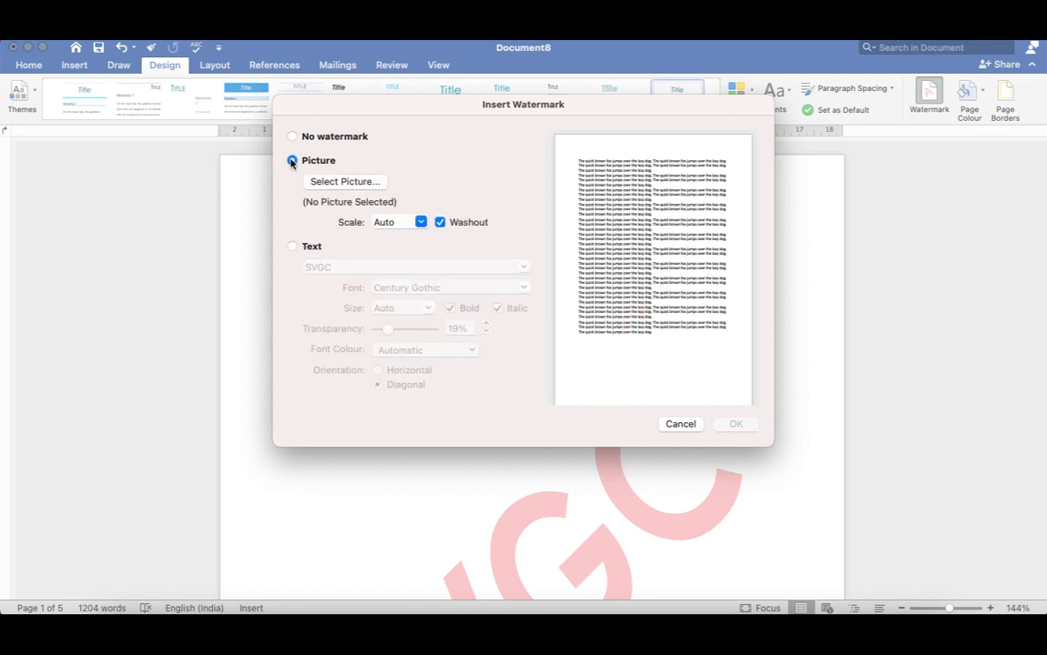
{"action": "left_click", "coordinate": [331, 183]}
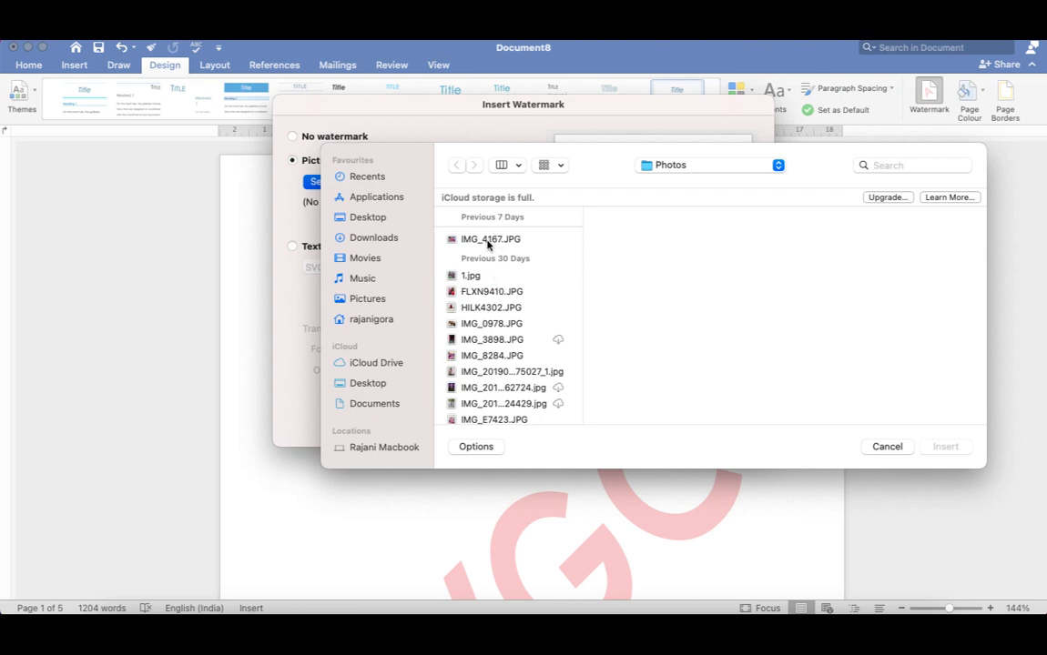
{"action": "left_click", "coordinate": [512, 310]}
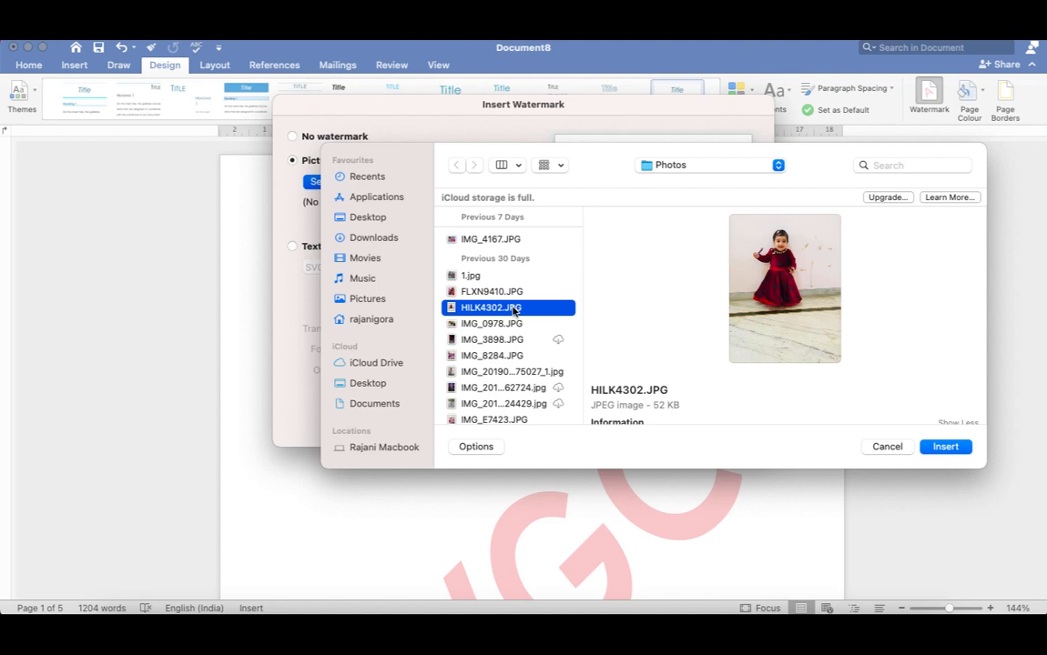
{"action": "left_click", "coordinate": [945, 446]}
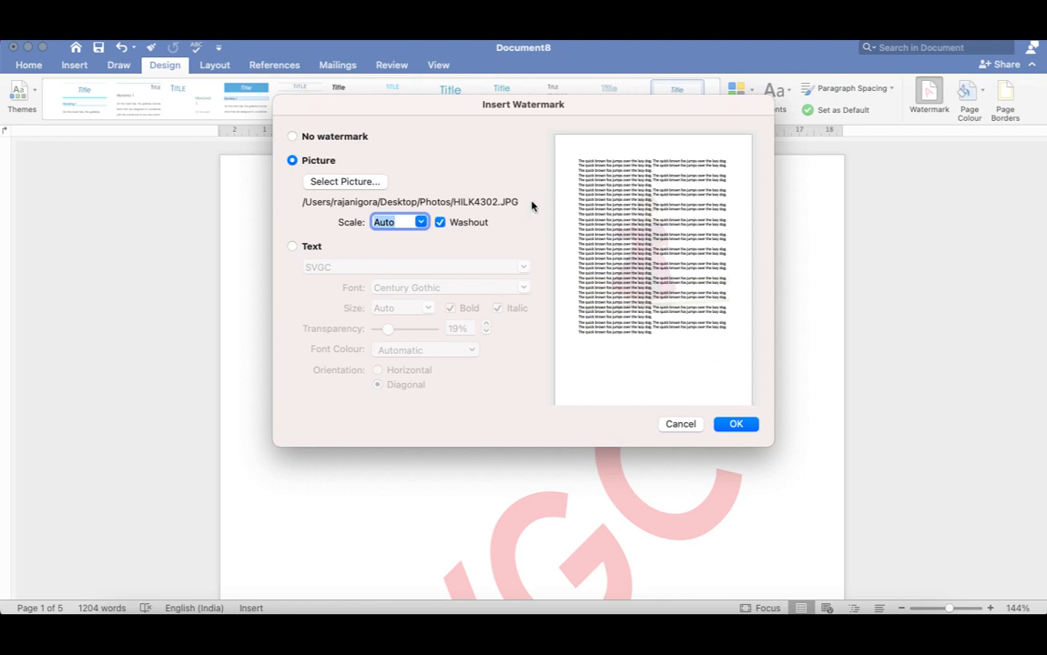
Compare the picture watermark with and without Washout, keep Washout on at Auto scale, and insert it into the document.
{"action": "left_click", "coordinate": [441, 223]}
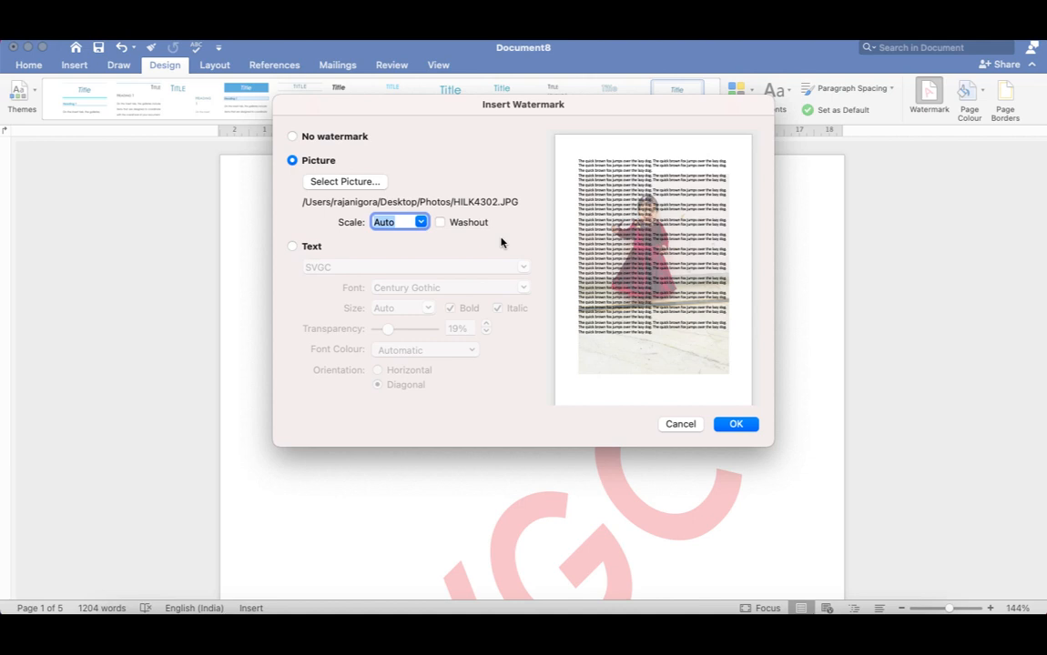
{"action": "left_click", "coordinate": [440, 223]}
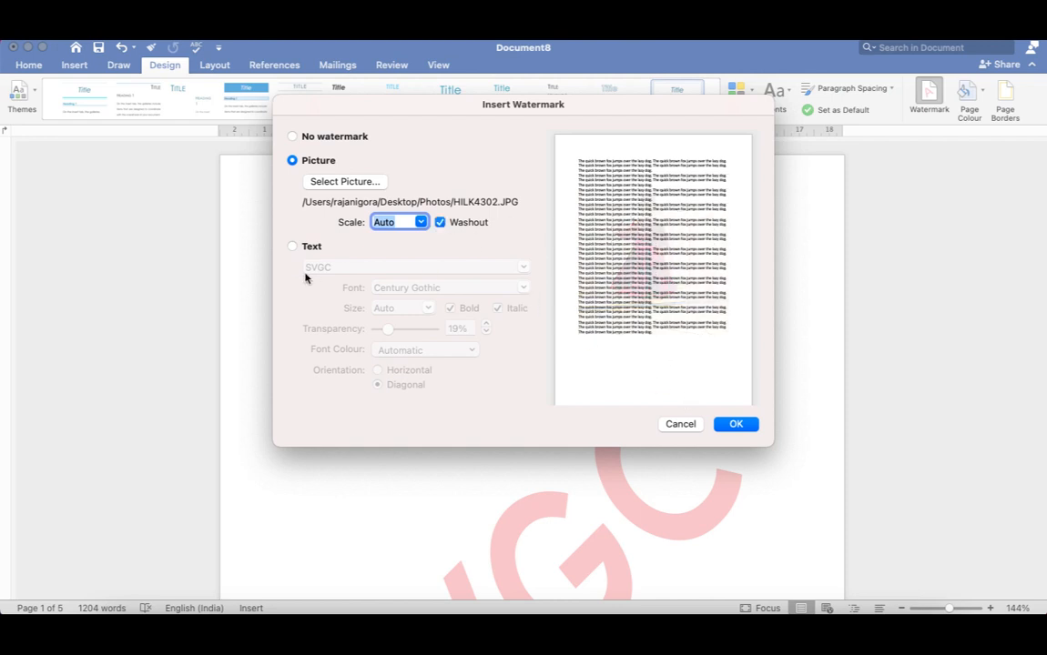
{"action": "left_click", "coordinate": [736, 424]}
Look through all pages of the document to check the picture watermark behind the text.
{"action": "scroll", "coordinate": [561, 467], "scroll_direction": "down", "scroll_amount": 10}
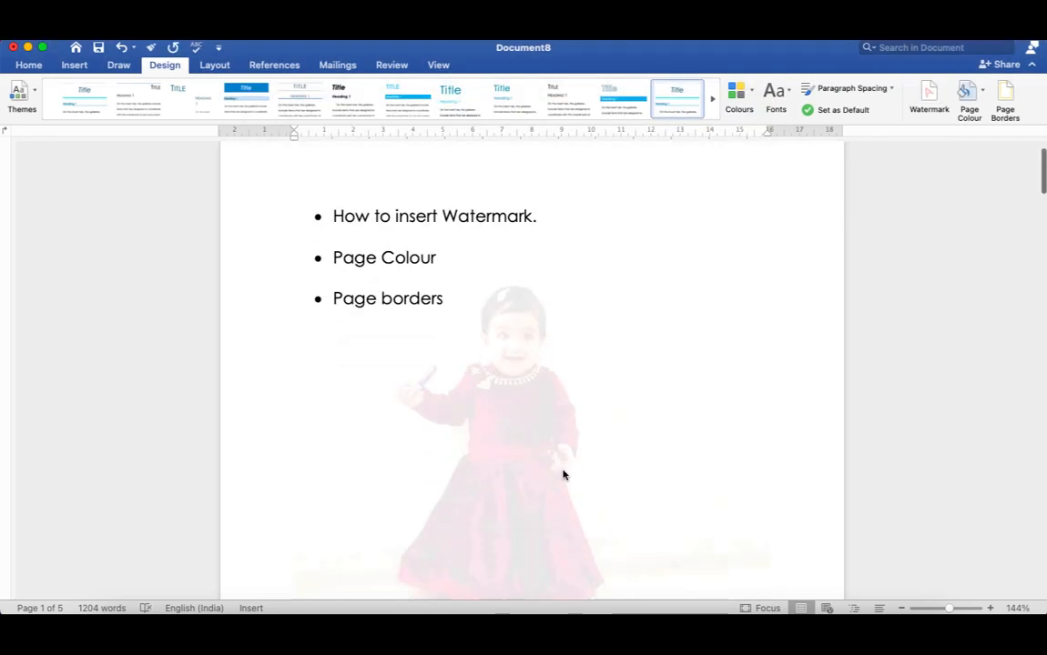
{"action": "scroll", "coordinate": [563, 474], "scroll_direction": "down", "scroll_amount": 20}
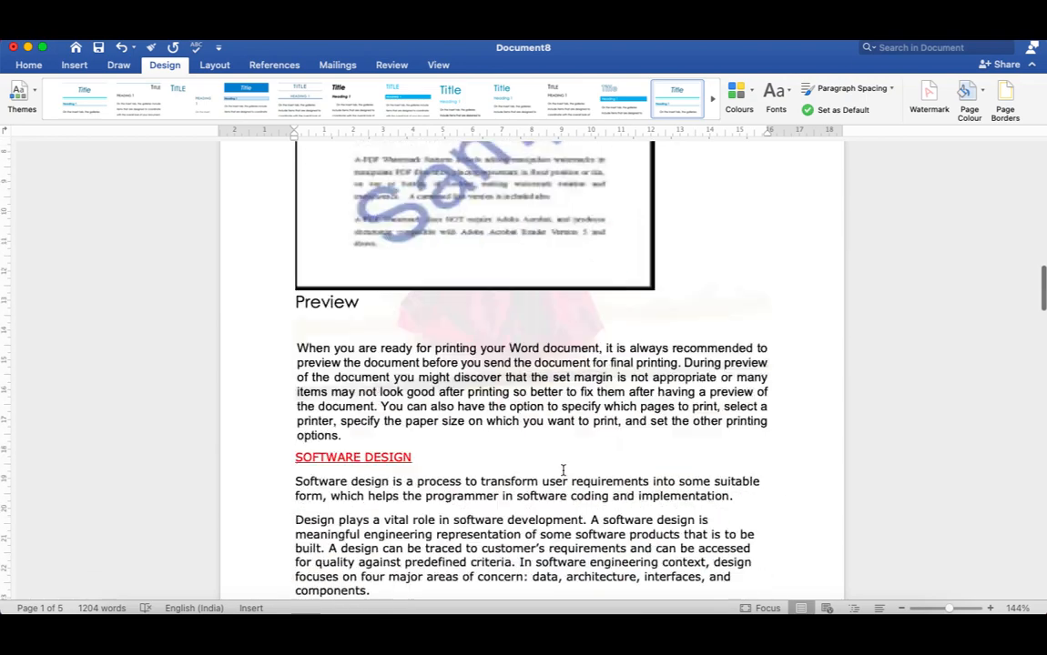
{"action": "scroll", "coordinate": [562, 469], "scroll_direction": "down", "scroll_amount": 20}
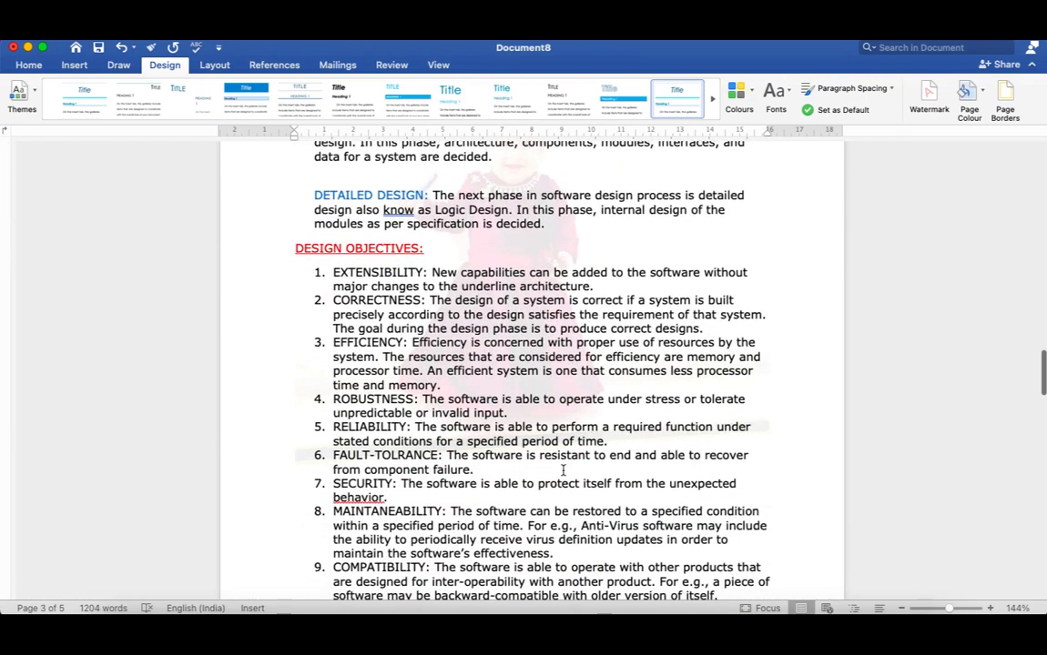
{"action": "scroll", "coordinate": [562, 471], "scroll_direction": "down", "scroll_amount": 20}
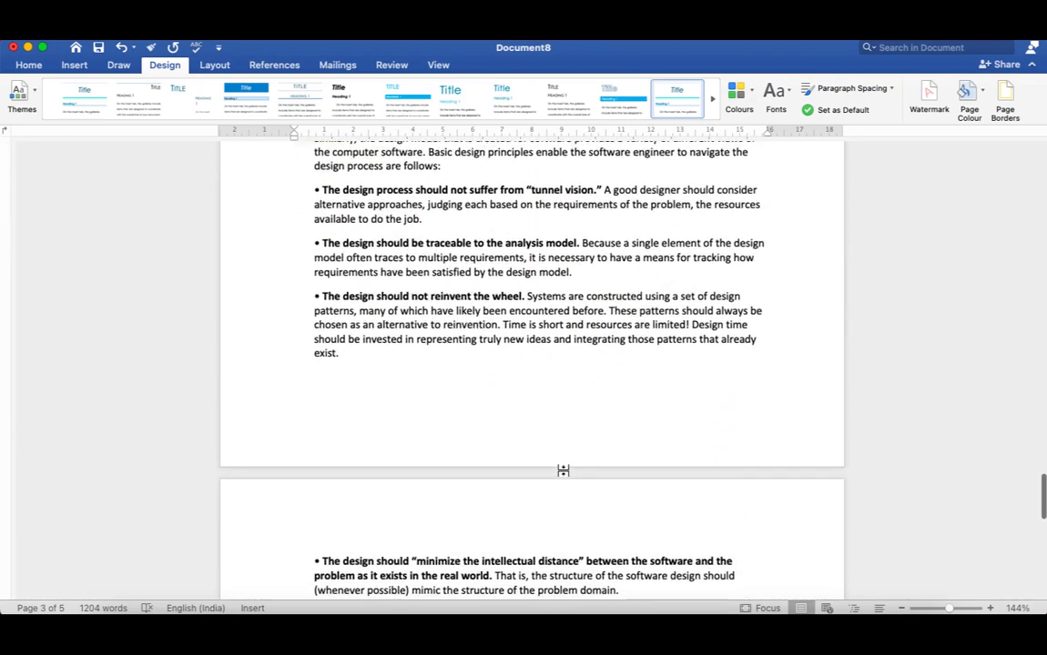
{"action": "scroll", "coordinate": [562, 474], "scroll_direction": "down", "scroll_amount": 5}
{"action": "scroll", "coordinate": [562, 474], "scroll_direction": "up", "scroll_amount": 20}
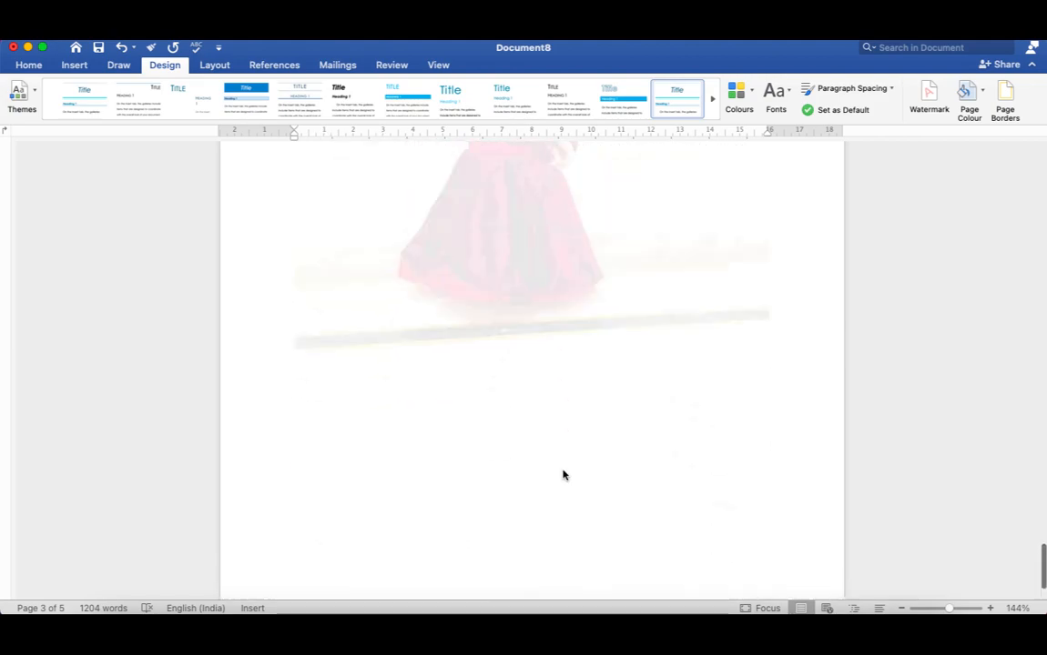
{"action": "scroll", "coordinate": [563, 472], "scroll_direction": "up", "scroll_amount": 5}
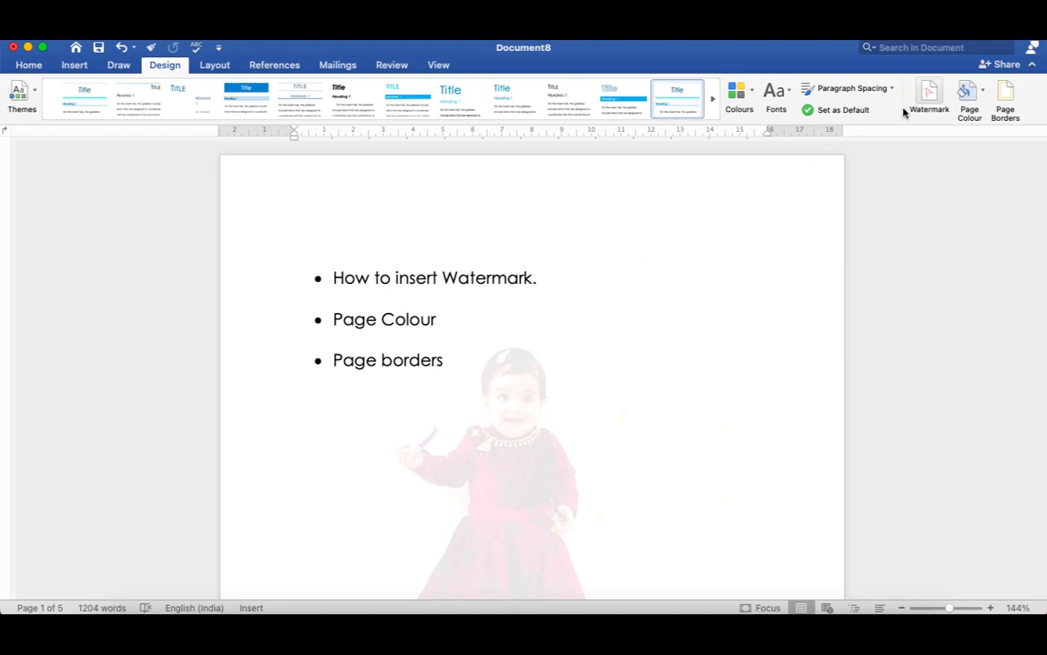
Remove the watermark from the document by setting it to No watermark.
{"action": "left_click", "coordinate": [934, 101]}
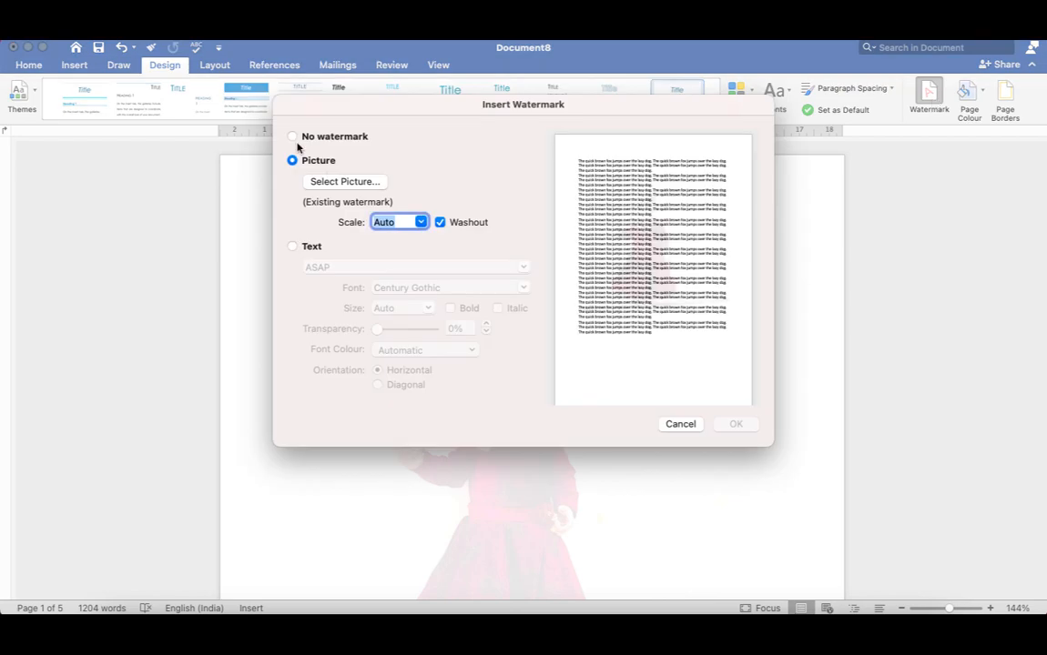
{"action": "left_click", "coordinate": [292, 136]}
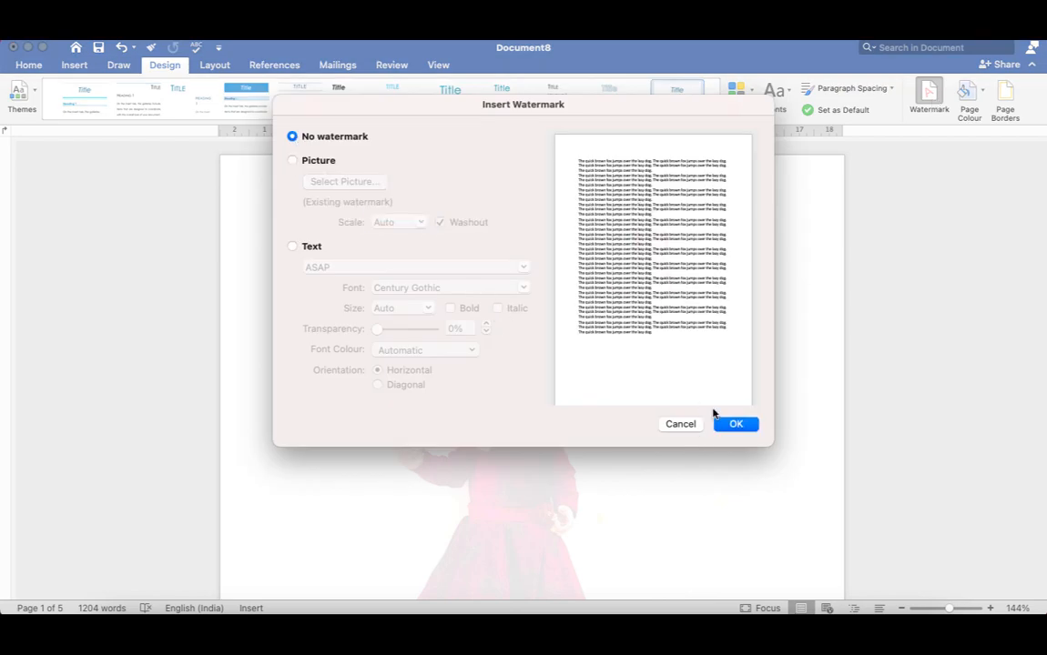
{"action": "left_click", "coordinate": [739, 424]}
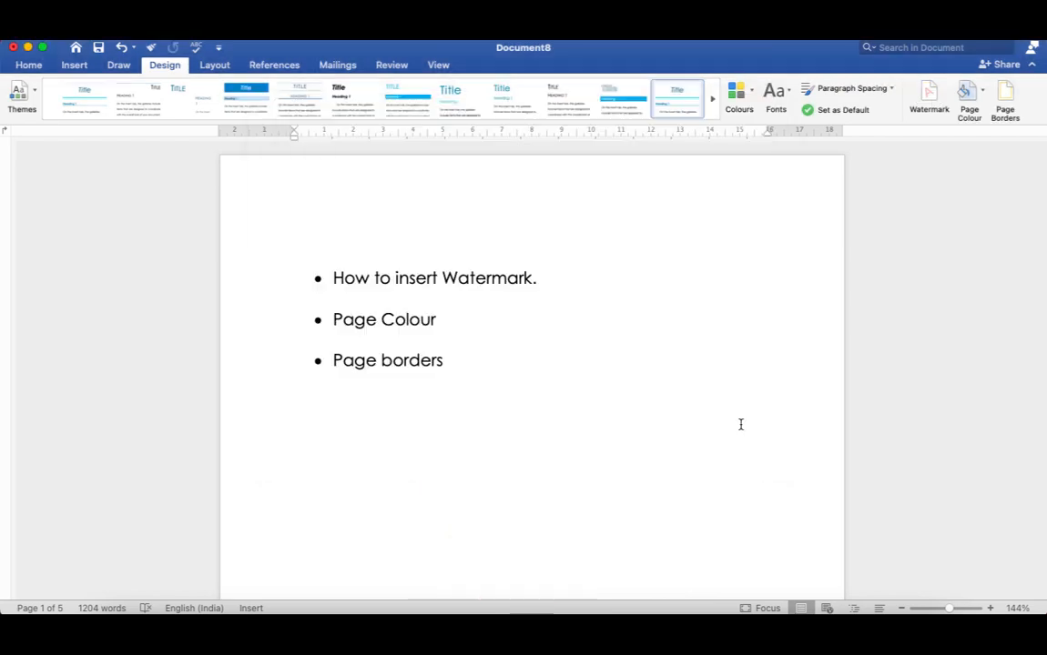
Look through the document to check every page for any remaining watermark.
{"action": "scroll", "coordinate": [512, 467], "scroll_direction": "down", "scroll_amount": 5}
{"action": "scroll", "coordinate": [511, 470], "scroll_direction": "down", "scroll_amount": 15}
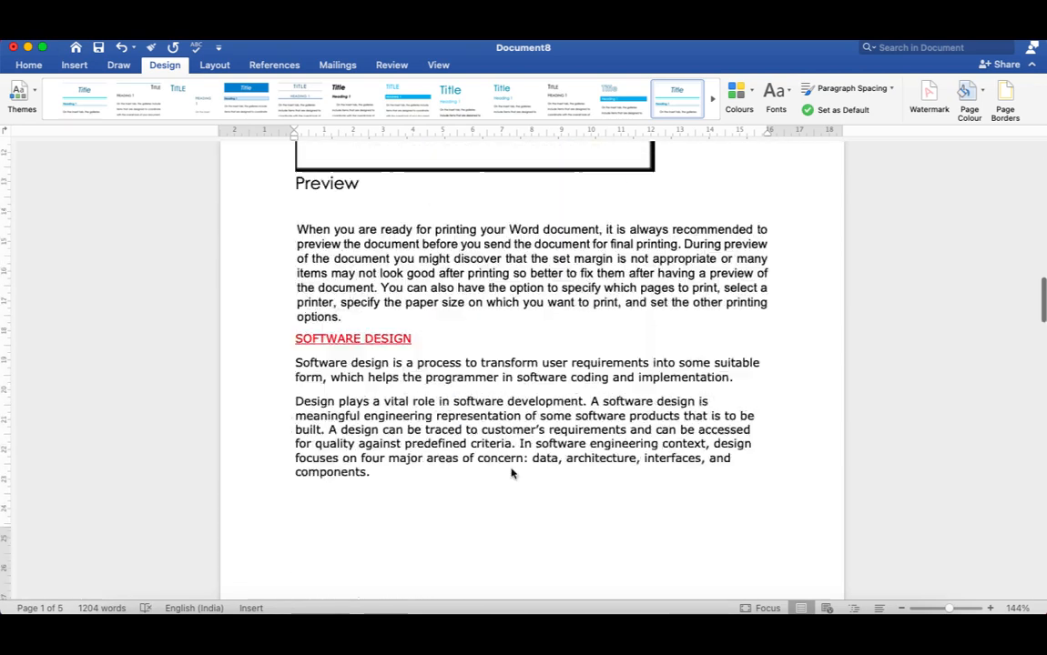
{"action": "scroll", "coordinate": [512, 470], "scroll_direction": "down", "scroll_amount": 5}
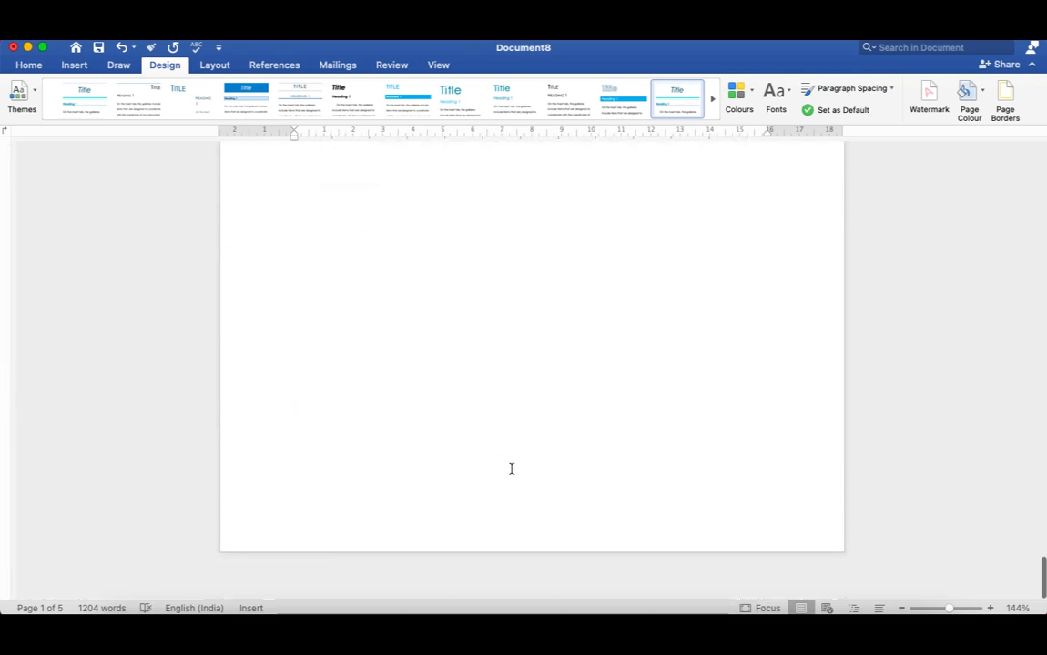
{"action": "scroll", "coordinate": [511, 470], "scroll_direction": "up", "scroll_amount": 20}
{"action": "scroll", "coordinate": [512, 469], "scroll_direction": "up", "scroll_amount": 15}
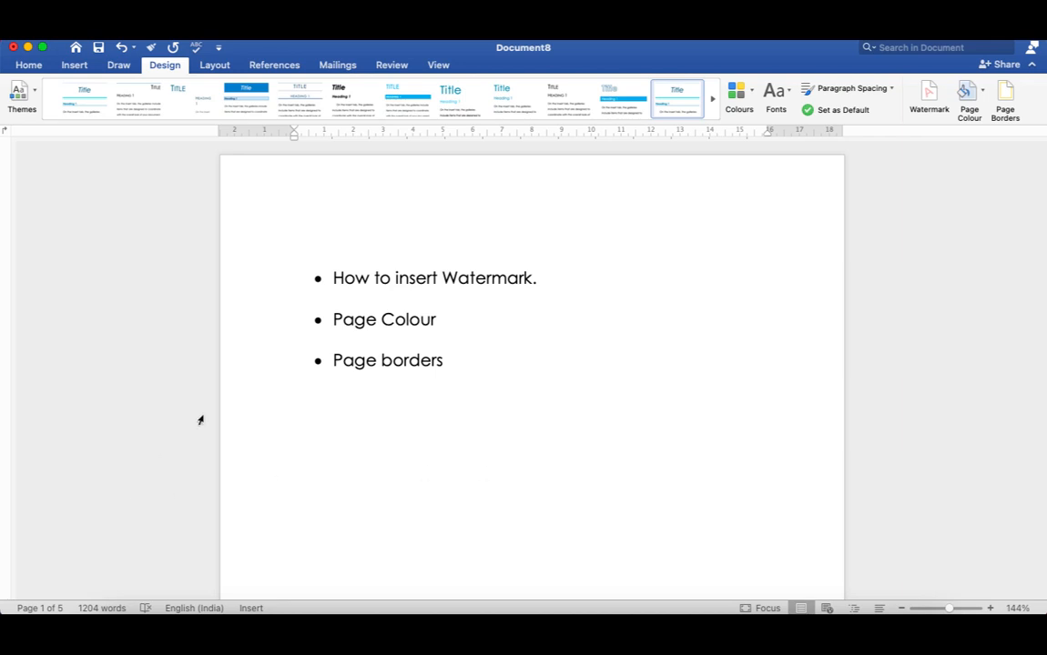
{"action": "scroll", "coordinate": [518, 411], "scroll_direction": "down", "scroll_amount": 1}
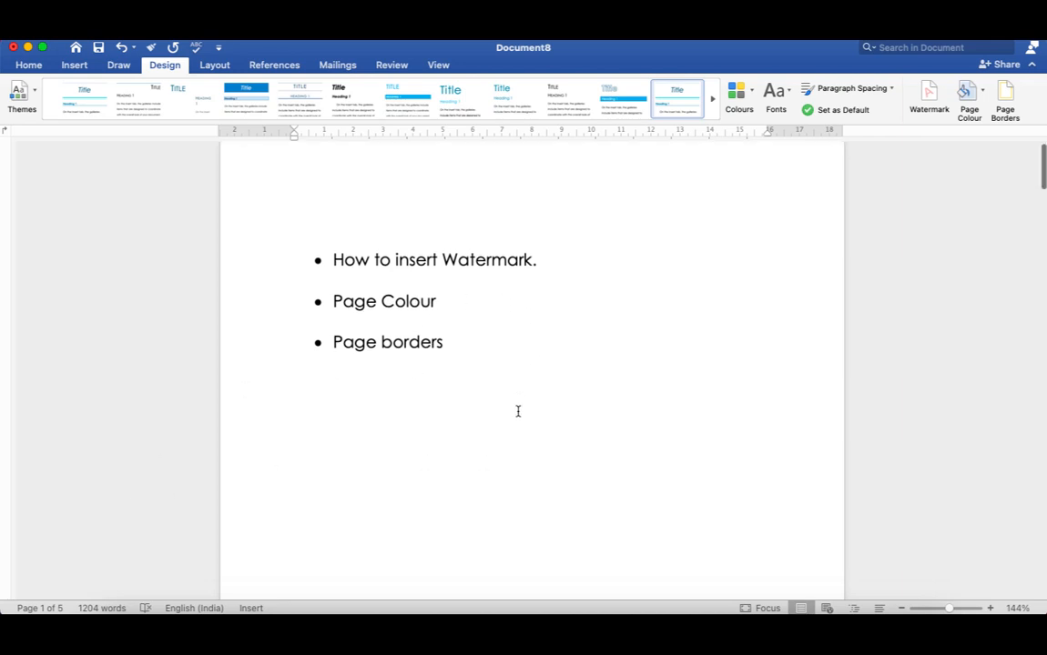
{"action": "scroll", "coordinate": [519, 412], "scroll_direction": "up", "scroll_amount": 1}
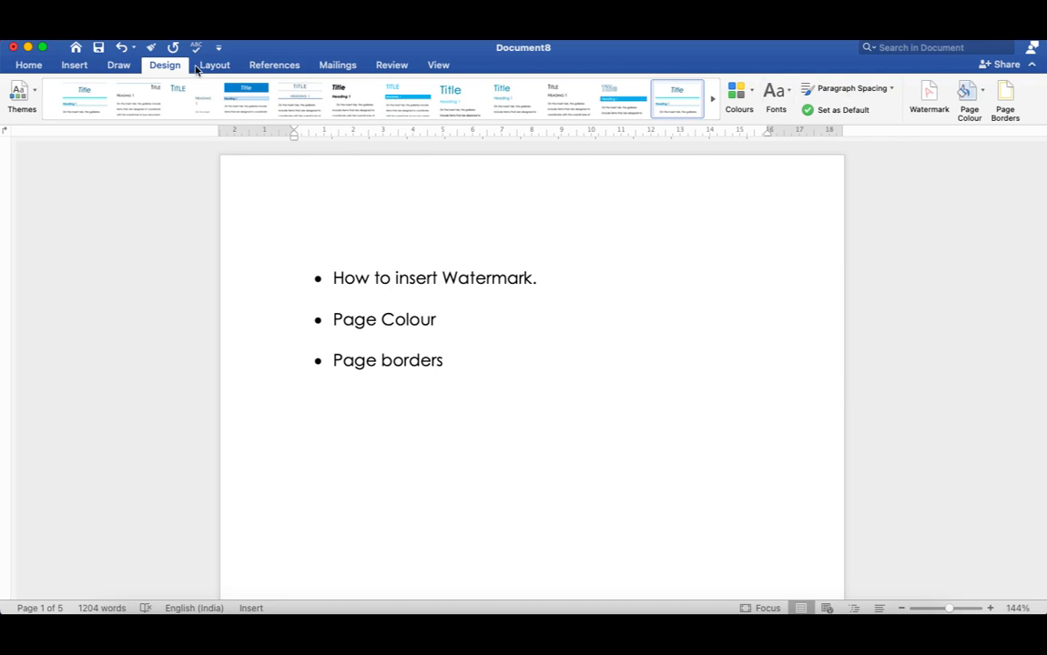
Try a bright blue theme colour and the standard light green as the page colour.
{"action": "left_click", "coordinate": [983, 94]}
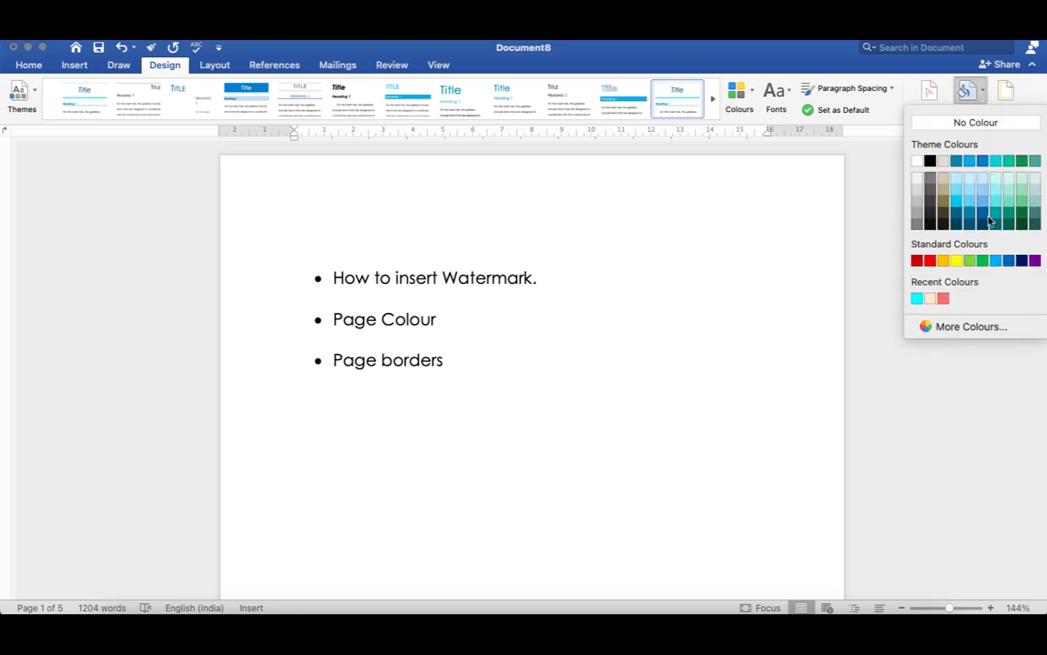
{"action": "left_click", "coordinate": [968, 164]}
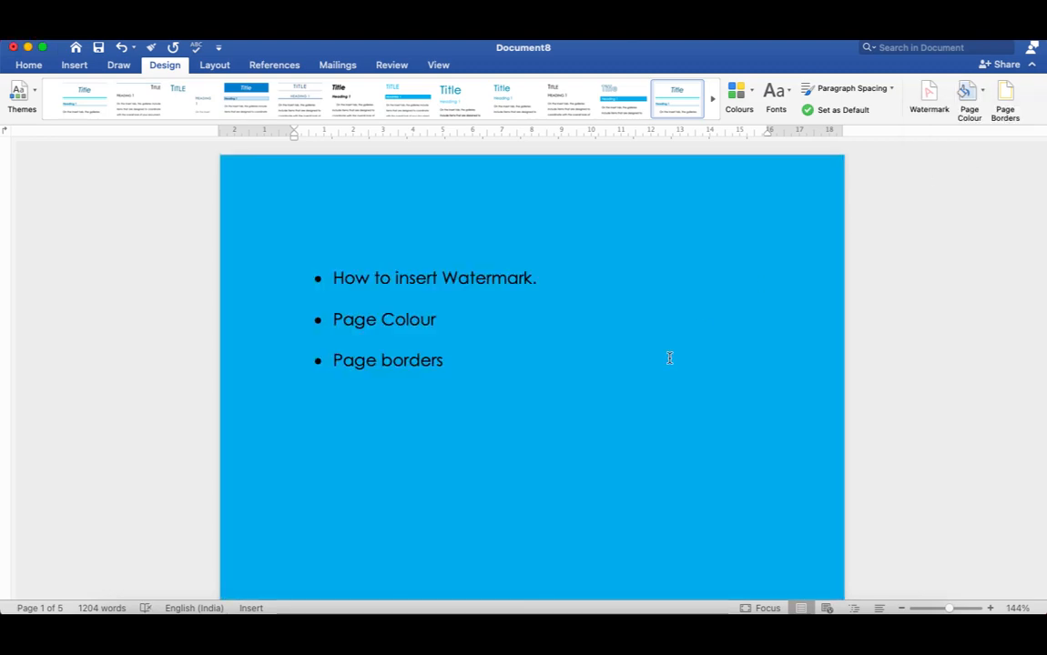
{"action": "scroll", "coordinate": [546, 381], "scroll_direction": "down", "scroll_amount": 20}
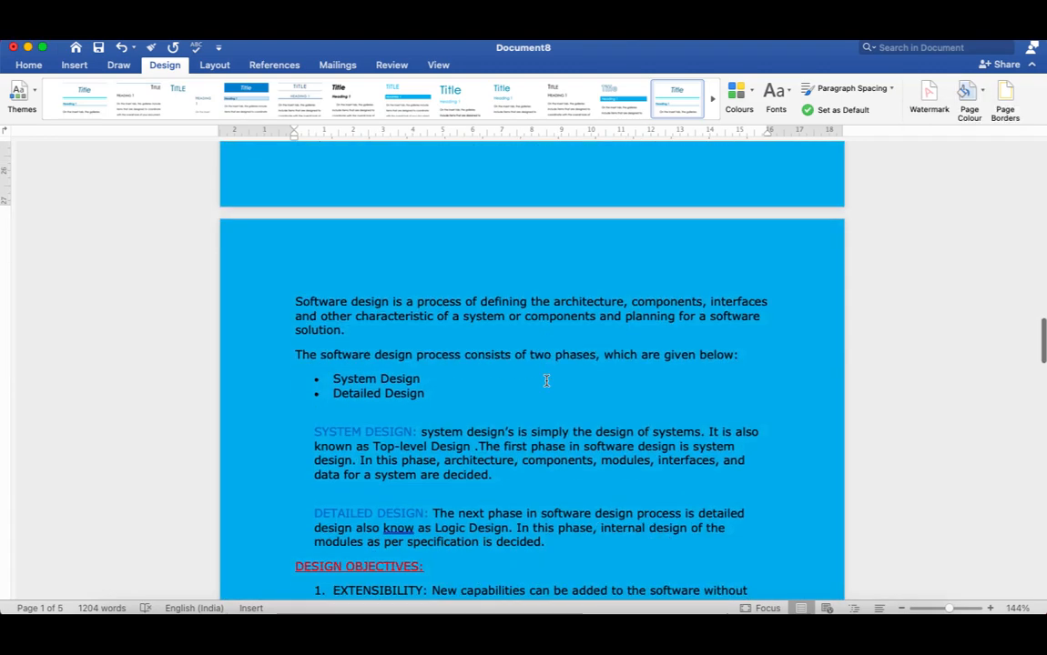
{"action": "scroll", "coordinate": [546, 381], "scroll_direction": "down", "scroll_amount": 20}
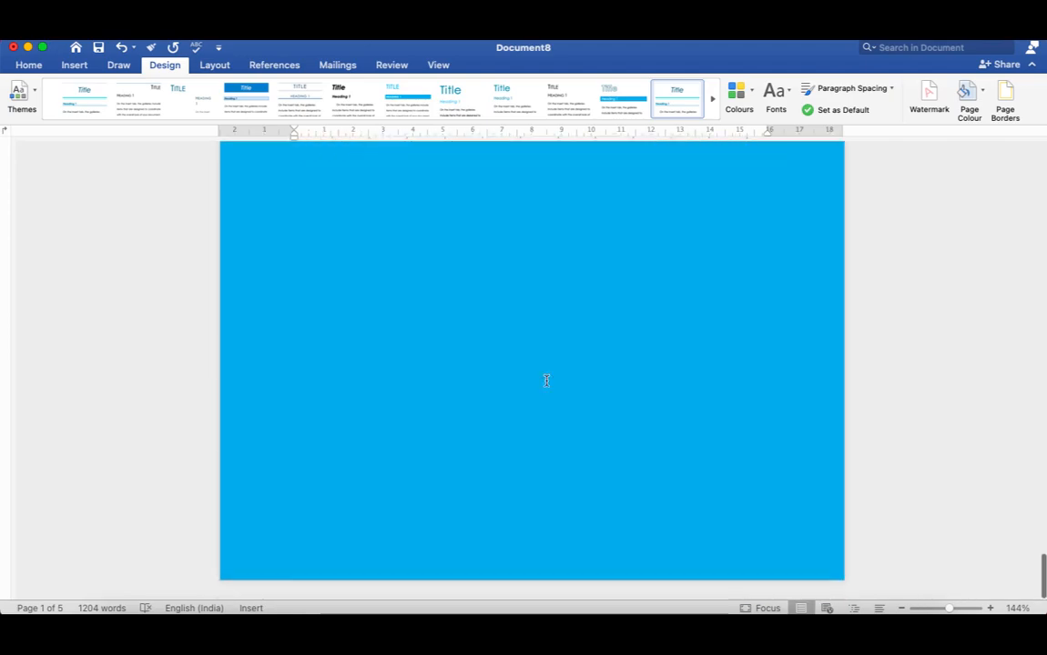
{"action": "scroll", "coordinate": [546, 381], "scroll_direction": "up", "scroll_amount": 20}
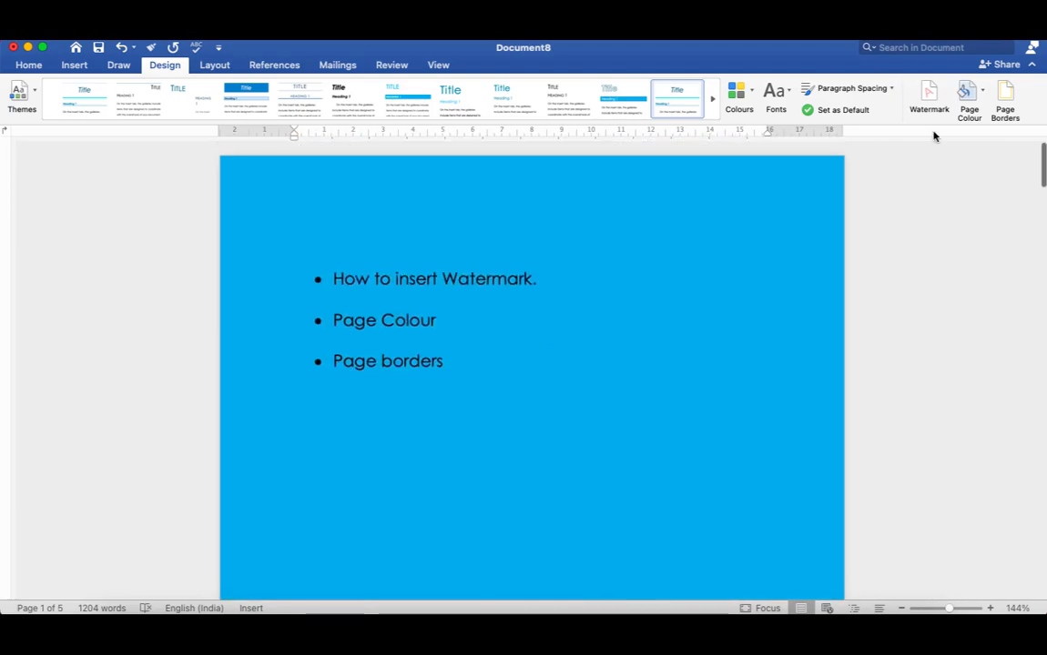
{"action": "left_click", "coordinate": [984, 95]}
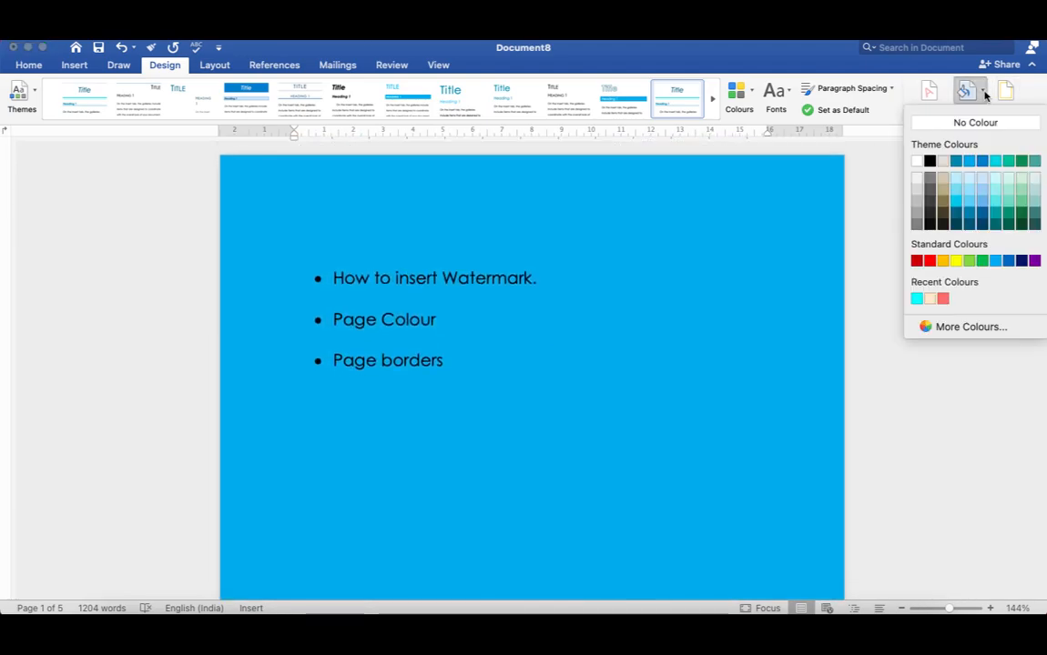
{"action": "left_click", "coordinate": [970, 261]}
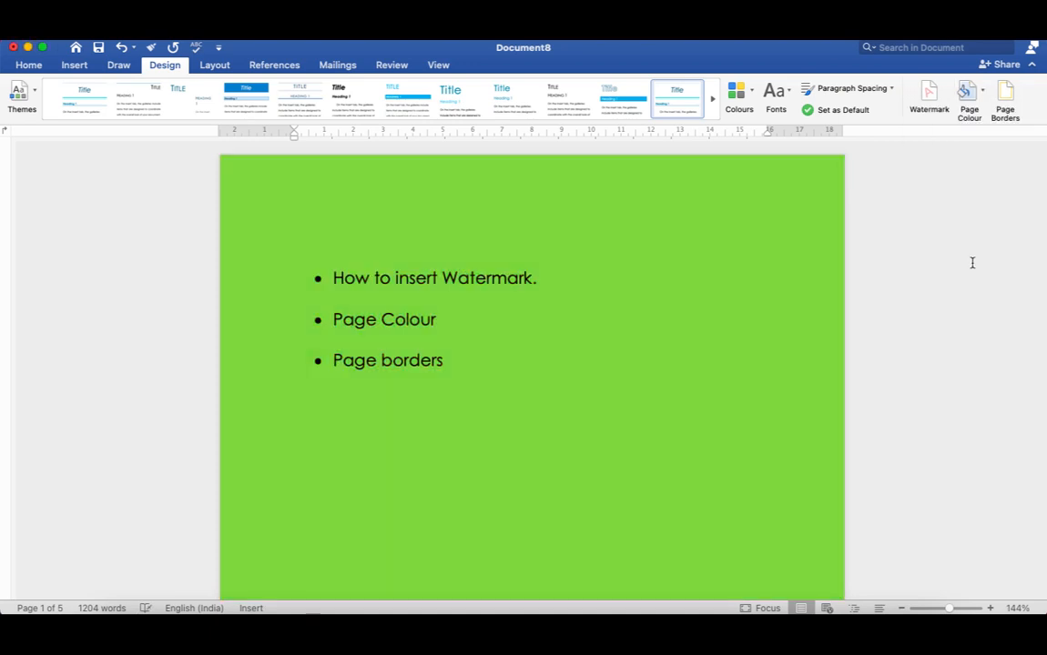
Set the page colour to the beige theme colour and check it on the other pages.
{"action": "left_click", "coordinate": [984, 94]}
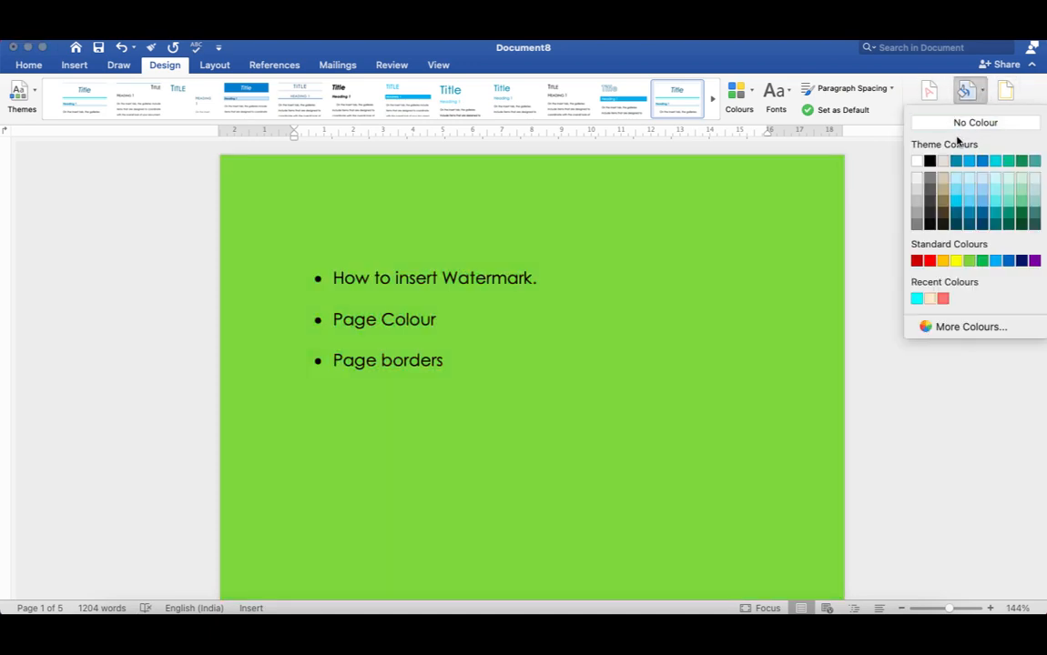
{"action": "left_click", "coordinate": [941, 161]}
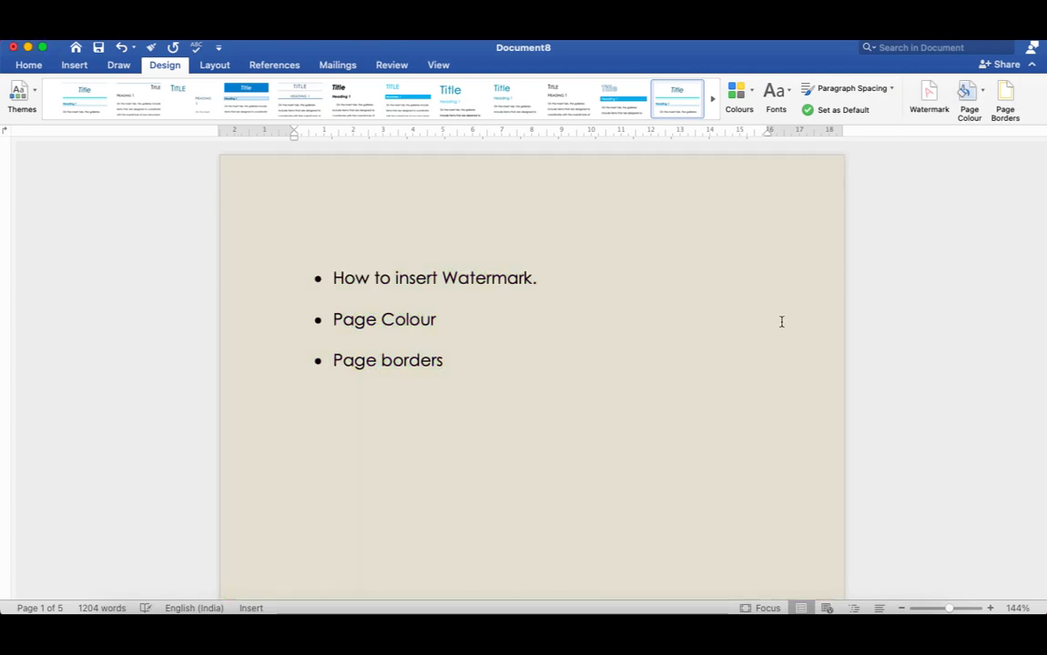
{"action": "scroll", "coordinate": [646, 344], "scroll_direction": "down", "scroll_amount": 20}
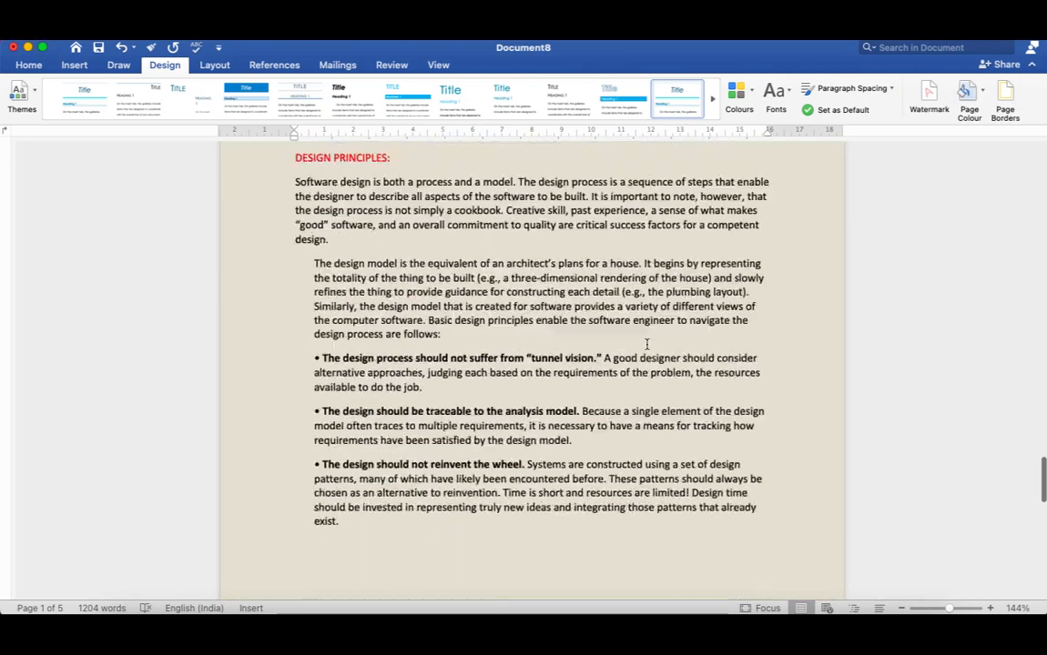
{"action": "scroll", "coordinate": [646, 344], "scroll_direction": "up", "scroll_amount": 20}
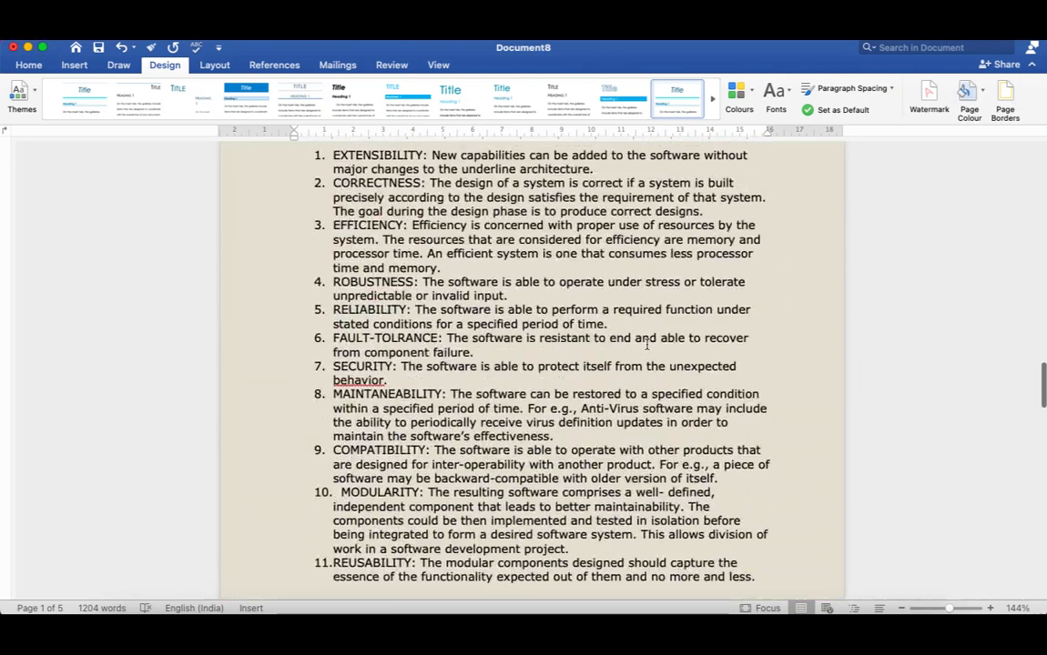
{"action": "scroll", "coordinate": [646, 344], "scroll_direction": "up", "scroll_amount": 3}
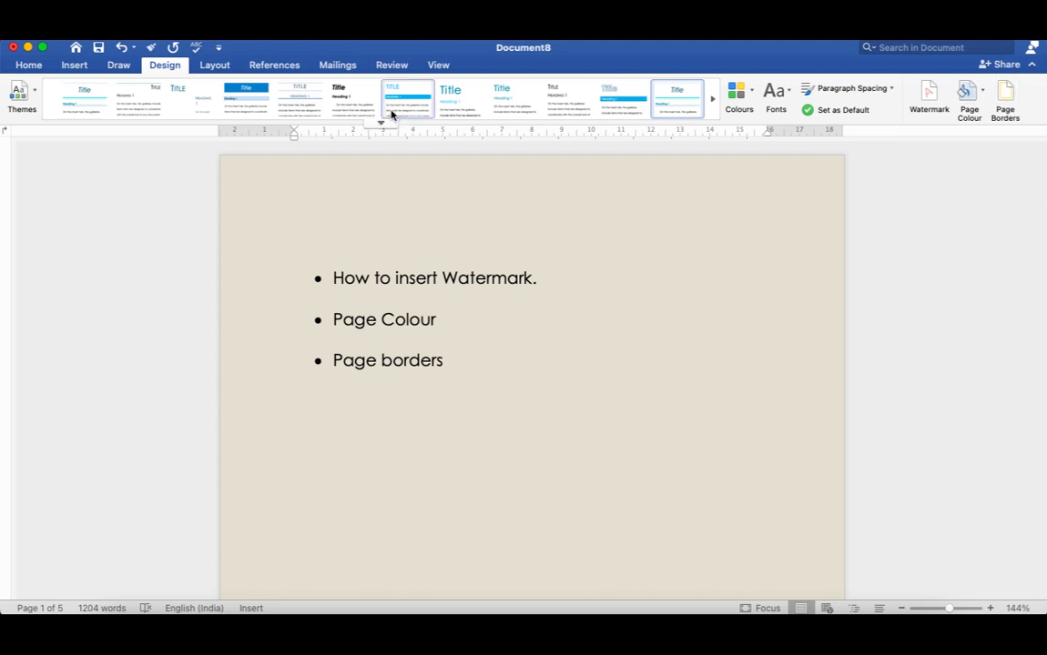
Apply a Box page border with a ½ pt line to the whole document and check it on the other pages.
{"action": "left_click", "coordinate": [1006, 101]}
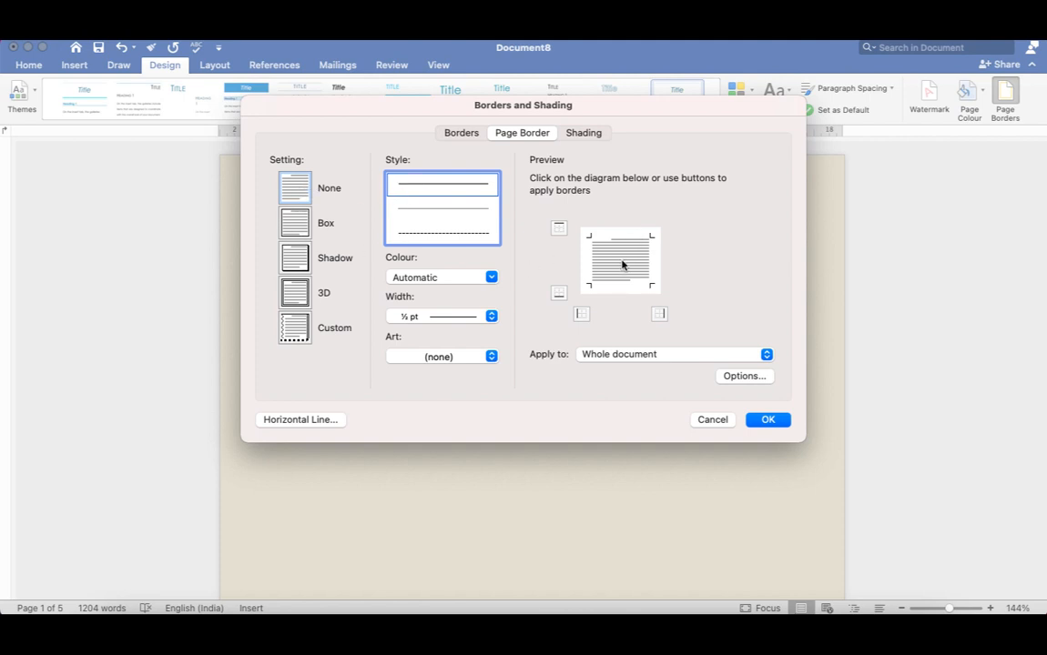
{"action": "left_click", "coordinate": [298, 226]}
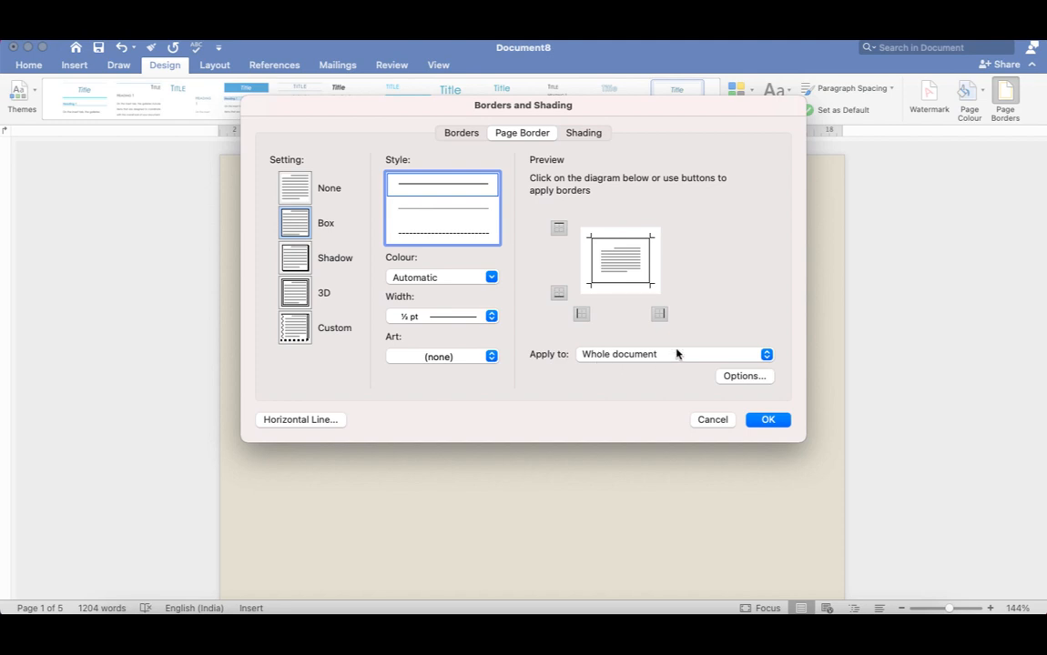
{"action": "left_click", "coordinate": [768, 355]}
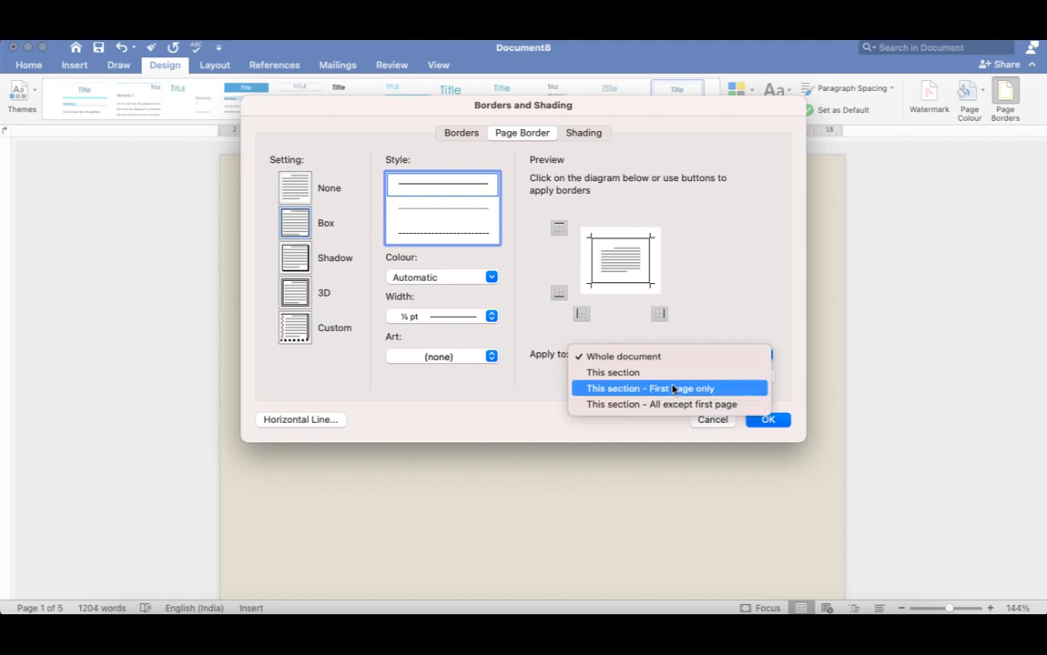
{"action": "left_click", "coordinate": [719, 312]}
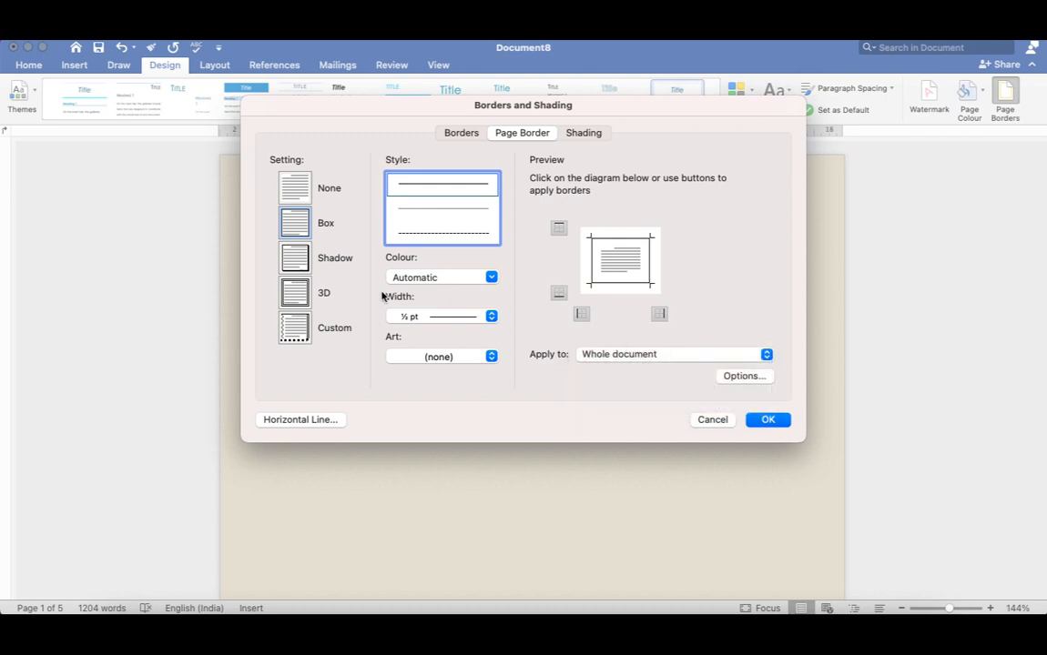
{"action": "left_click", "coordinate": [295, 259]}
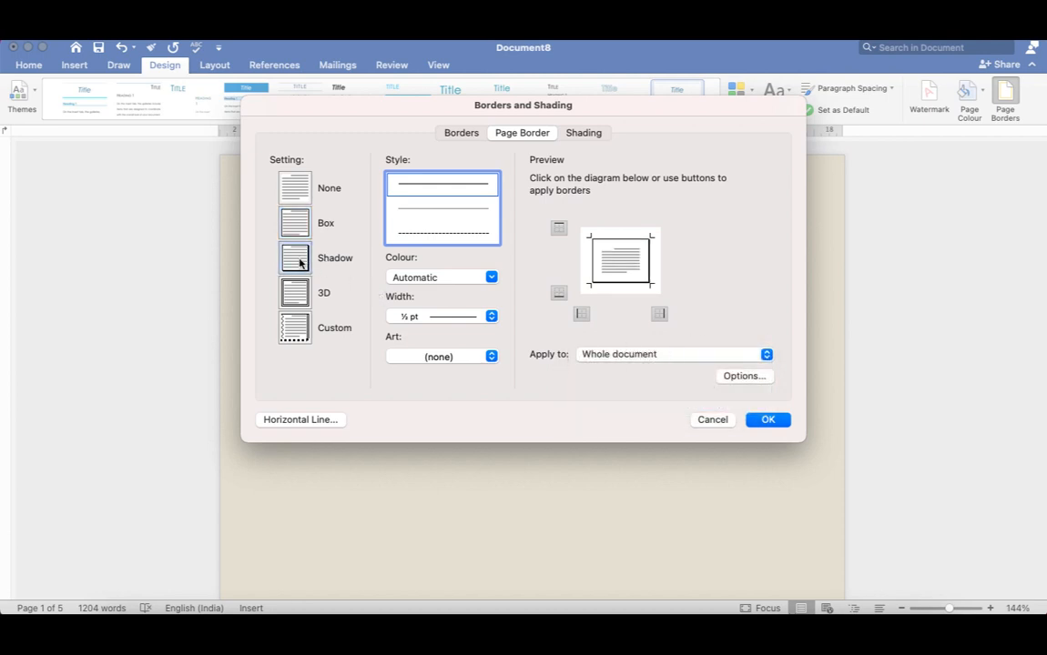
{"action": "left_click", "coordinate": [304, 225]}
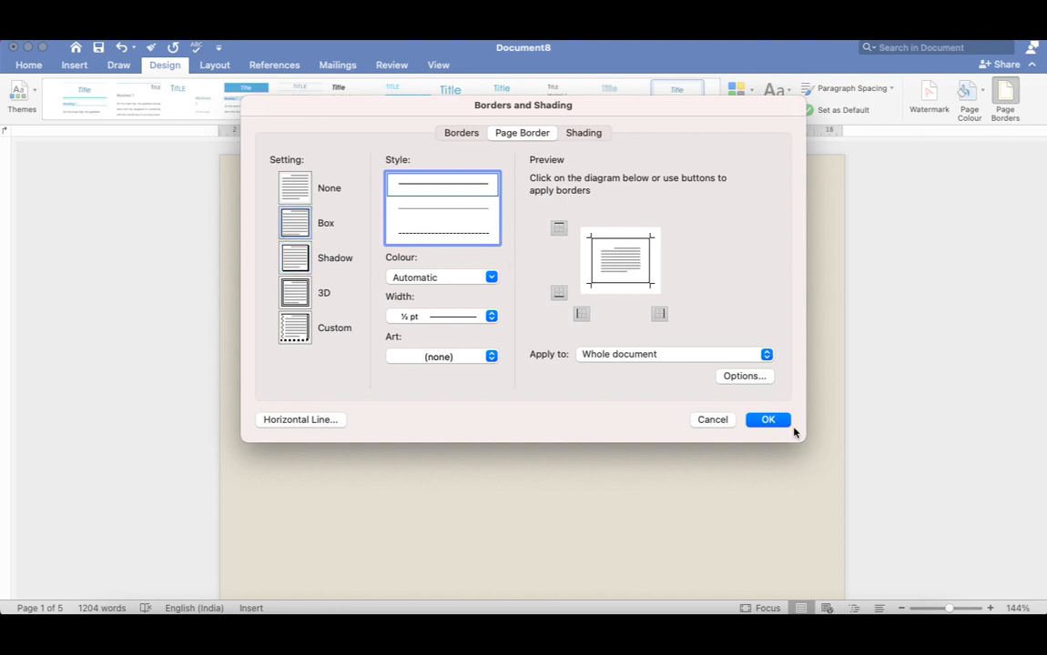
{"action": "left_click", "coordinate": [769, 420]}
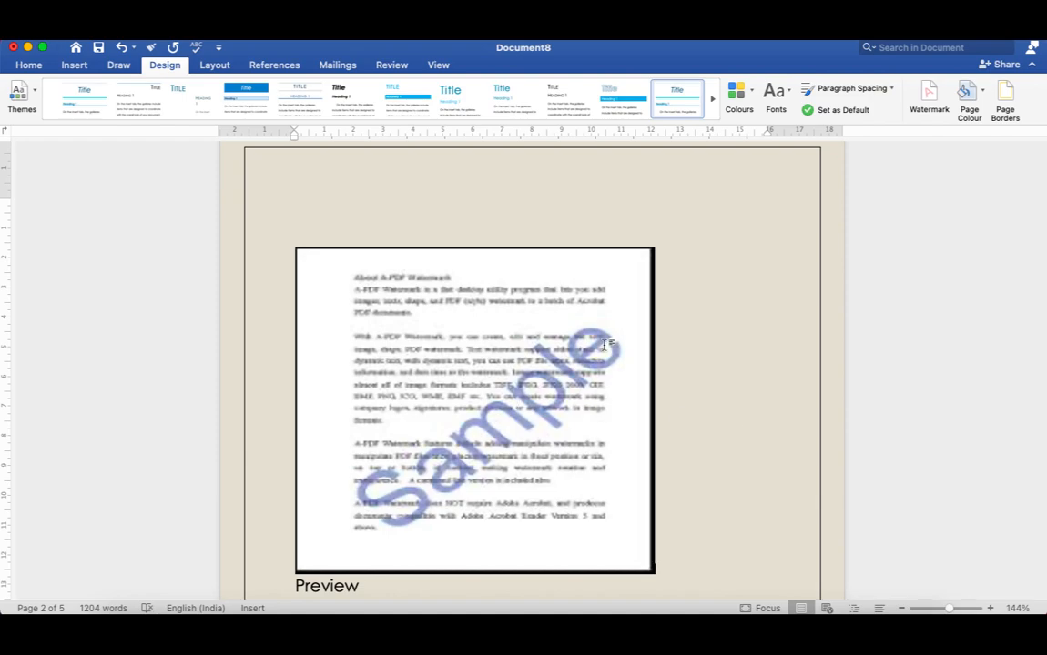
{"action": "scroll", "coordinate": [631, 285], "scroll_direction": "down", "scroll_amount": 20}
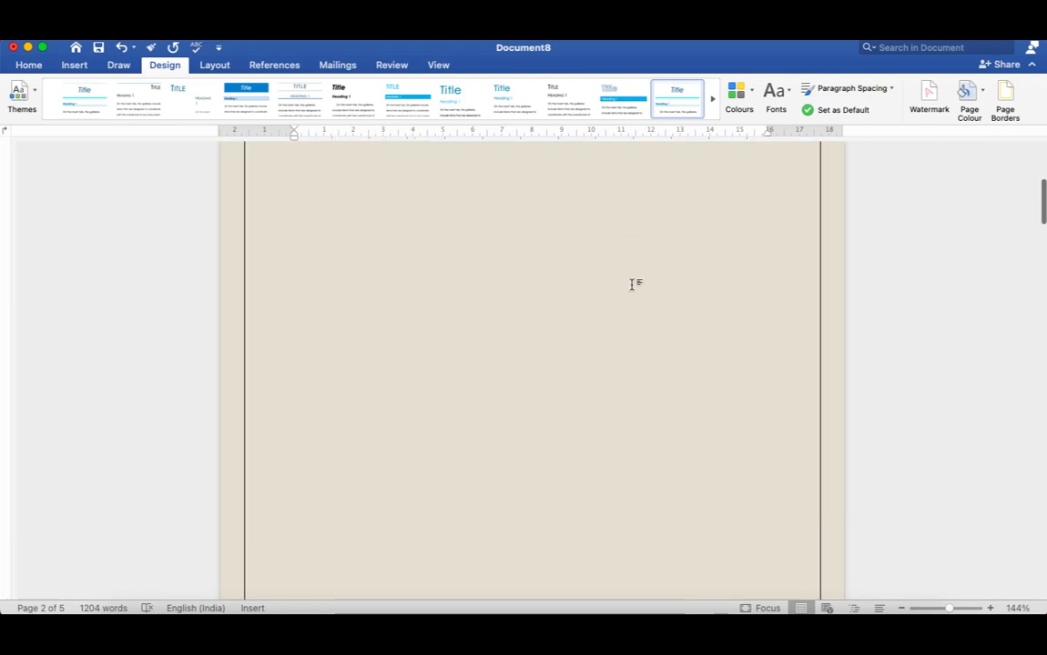
{"action": "scroll", "coordinate": [631, 285], "scroll_direction": "down", "scroll_amount": 20}
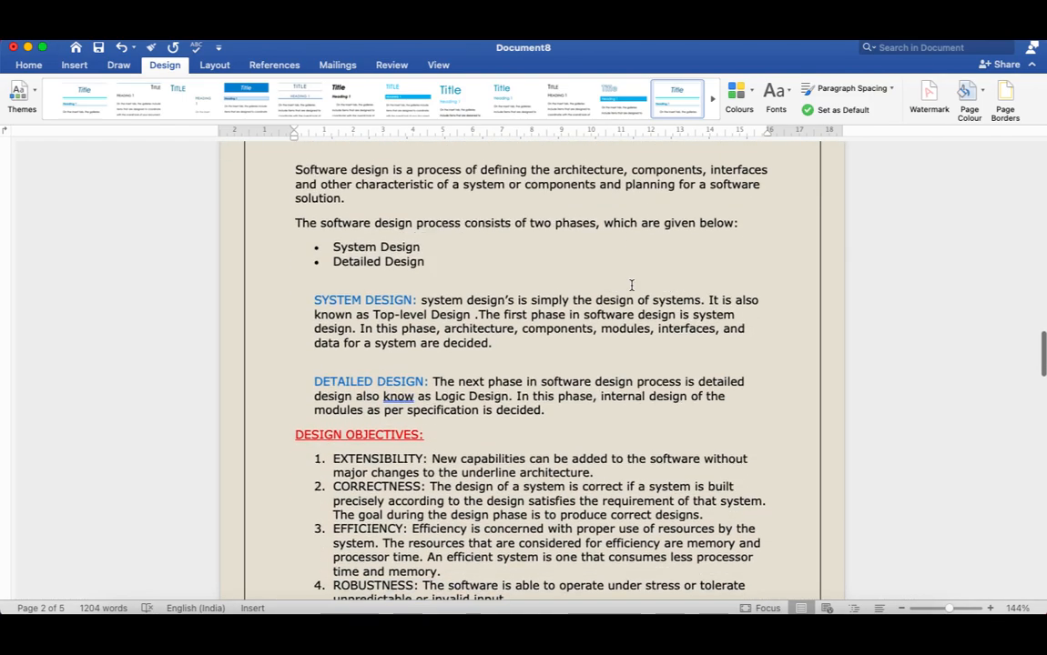
{"action": "scroll", "coordinate": [630, 285], "scroll_direction": "down", "scroll_amount": 20}
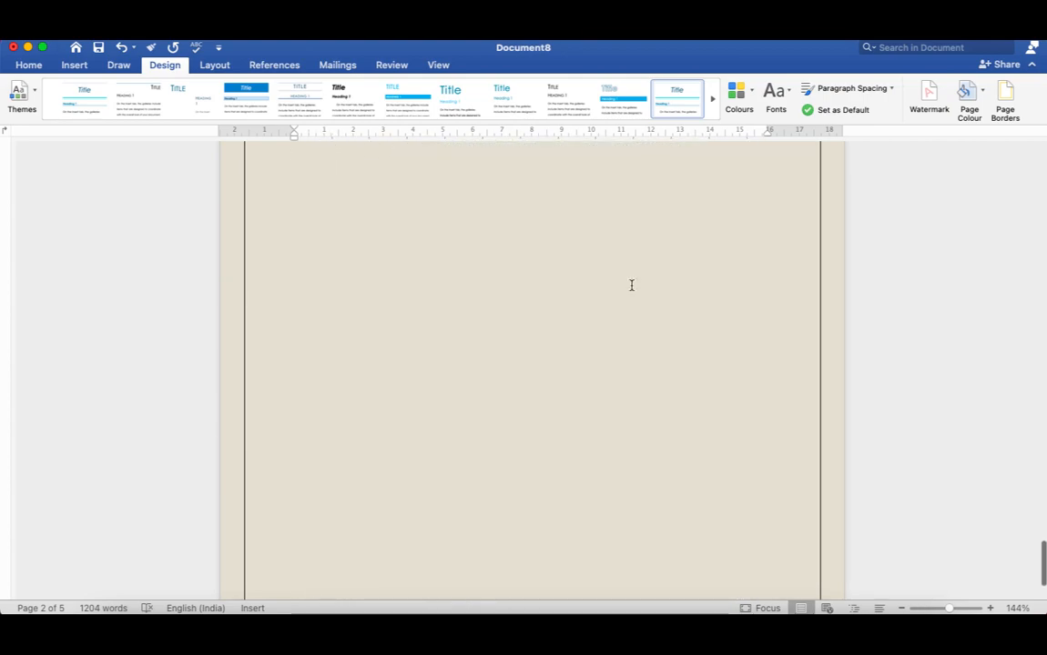
{"action": "scroll", "coordinate": [631, 285], "scroll_direction": "up", "scroll_amount": 20}
{"action": "scroll", "coordinate": [630, 294], "scroll_direction": "up", "scroll_amount": 15}
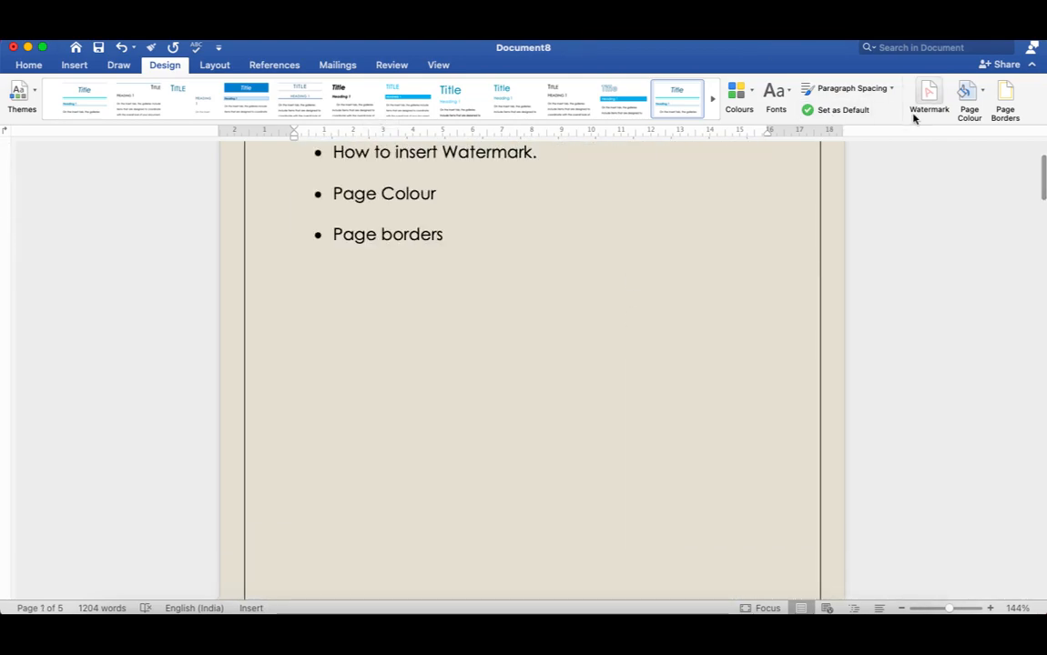
Limit the page border to "This section - First page only" and check the first and following pages.
{"action": "left_click", "coordinate": [1003, 110]}
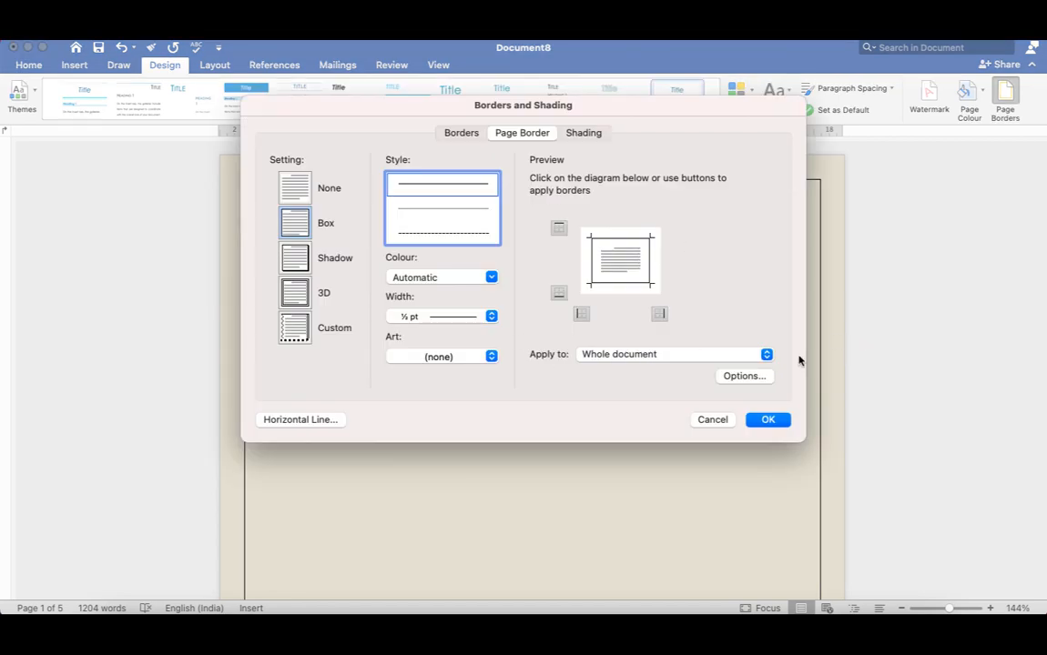
{"action": "left_click", "coordinate": [766, 357]}
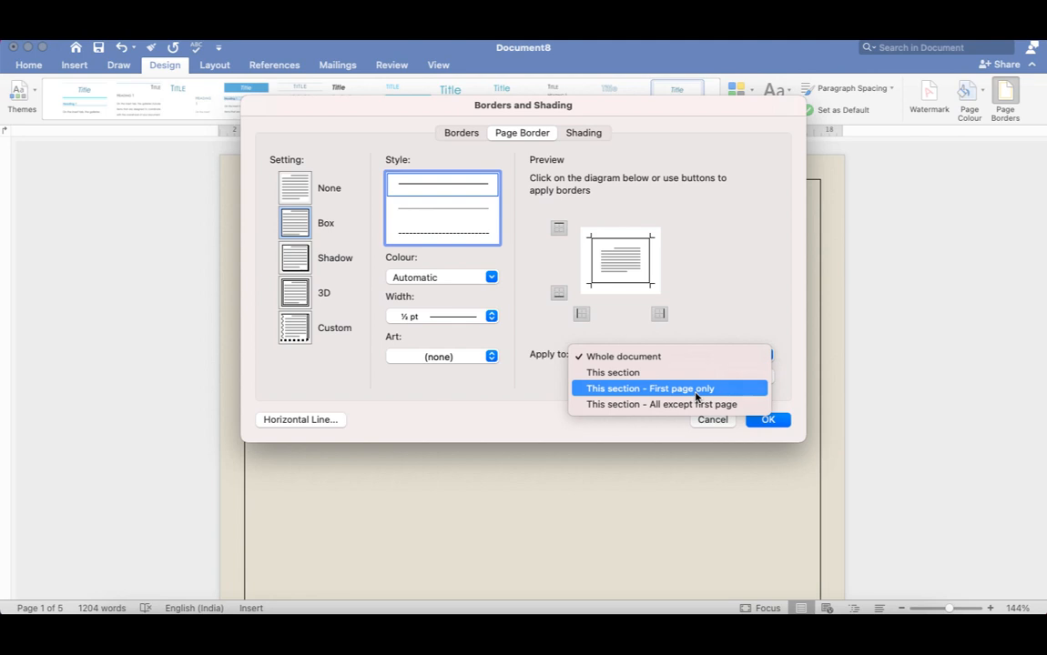
{"action": "left_click", "coordinate": [696, 389]}
{"action": "left_click", "coordinate": [769, 421]}
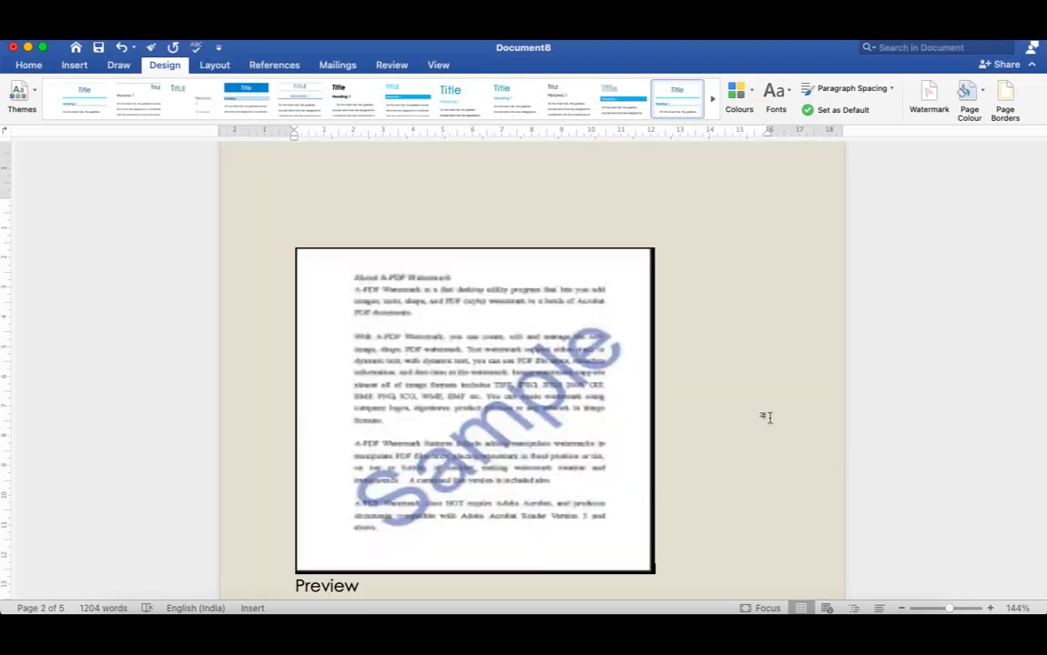
{"action": "scroll", "coordinate": [731, 300], "scroll_direction": "up", "scroll_amount": 10}
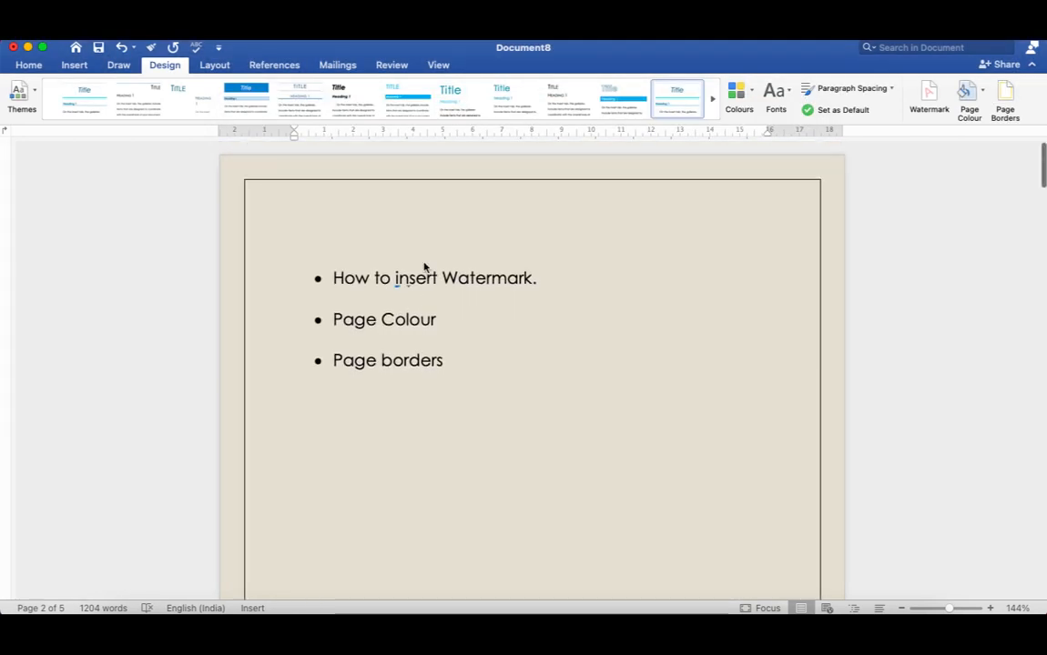
{"action": "scroll", "coordinate": [676, 413], "scroll_direction": "down", "scroll_amount": 5}
{"action": "scroll", "coordinate": [675, 412], "scroll_direction": "down", "scroll_amount": 15}
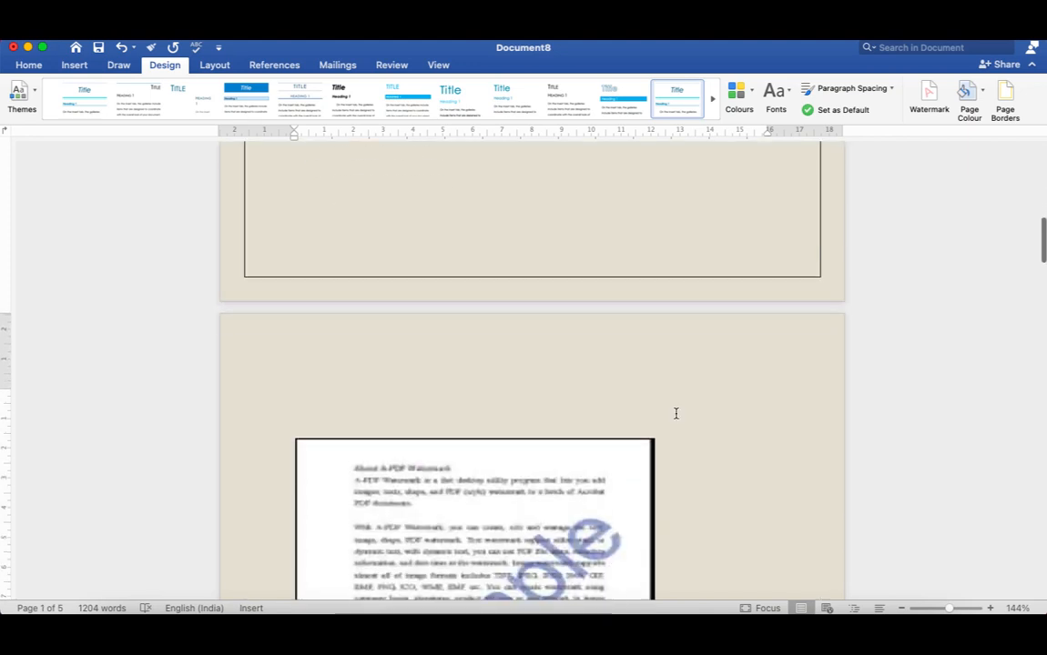
{"action": "scroll", "coordinate": [675, 413], "scroll_direction": "down", "scroll_amount": 20}
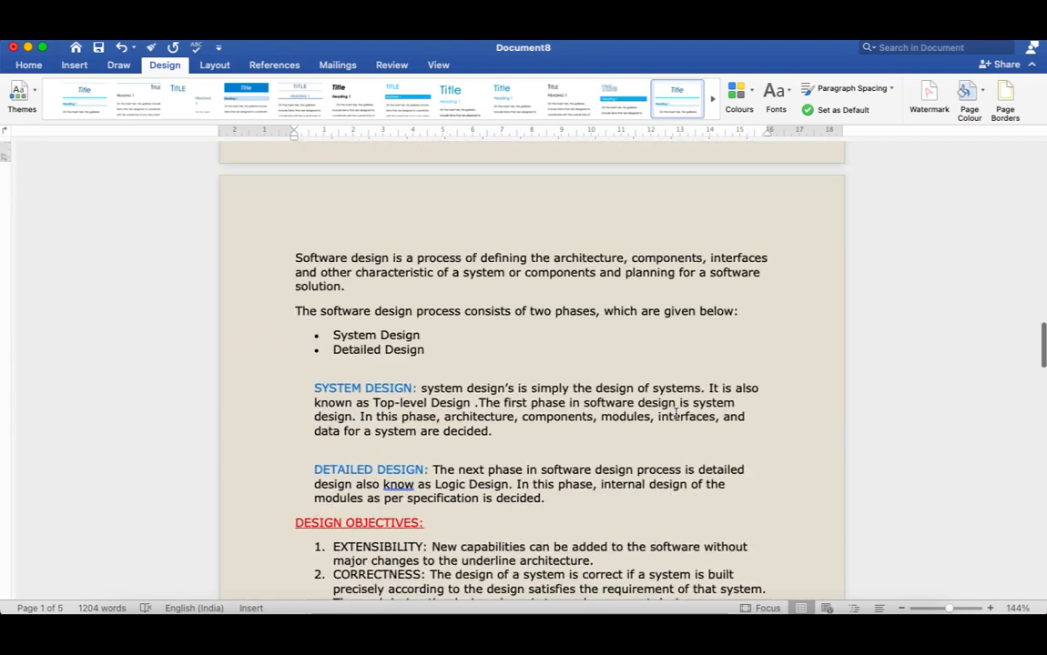
{"action": "scroll", "coordinate": [675, 413], "scroll_direction": "up", "scroll_amount": 10}
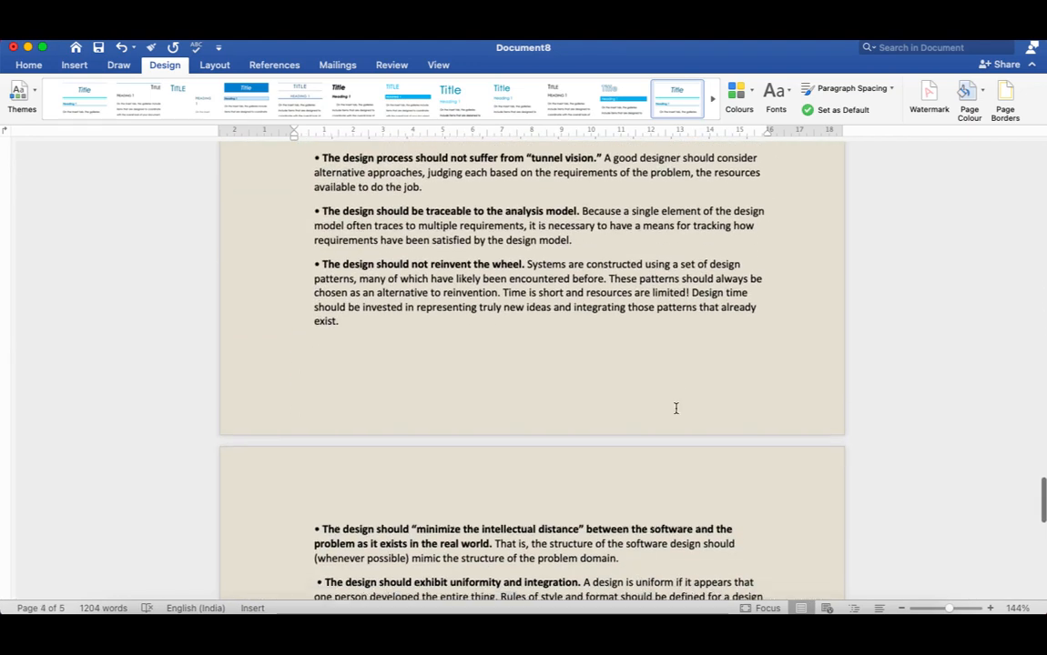
{"action": "scroll", "coordinate": [726, 428], "scroll_direction": "up", "scroll_amount": 20}
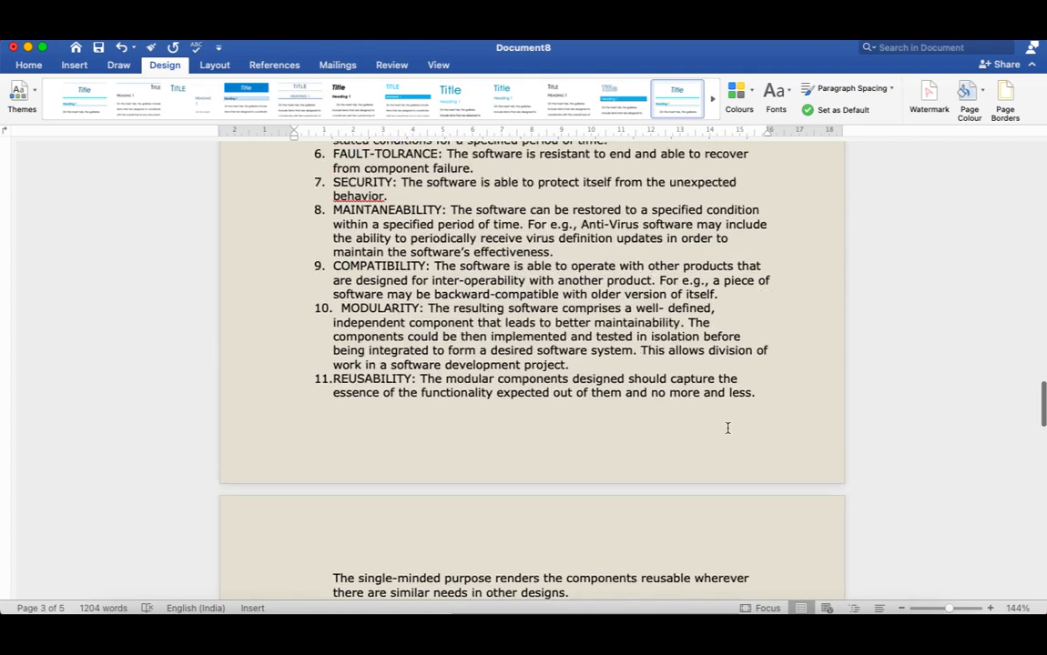
Change the page border setting to 3D, apply it to the whole document, and check the pages.
{"action": "left_click", "coordinate": [1009, 116]}
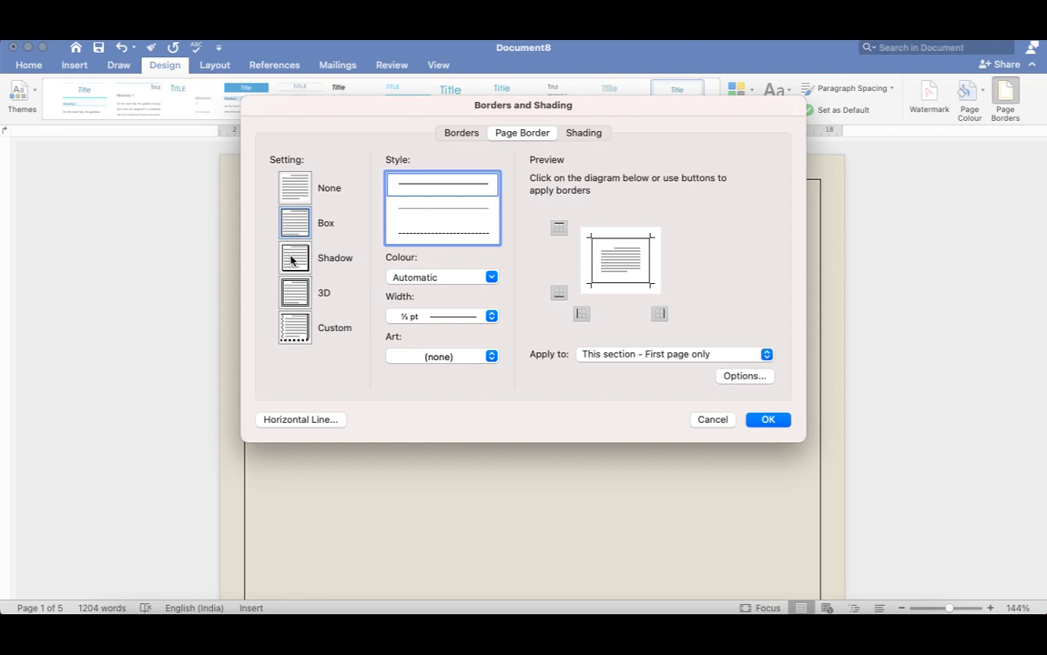
{"action": "left_click", "coordinate": [292, 263]}
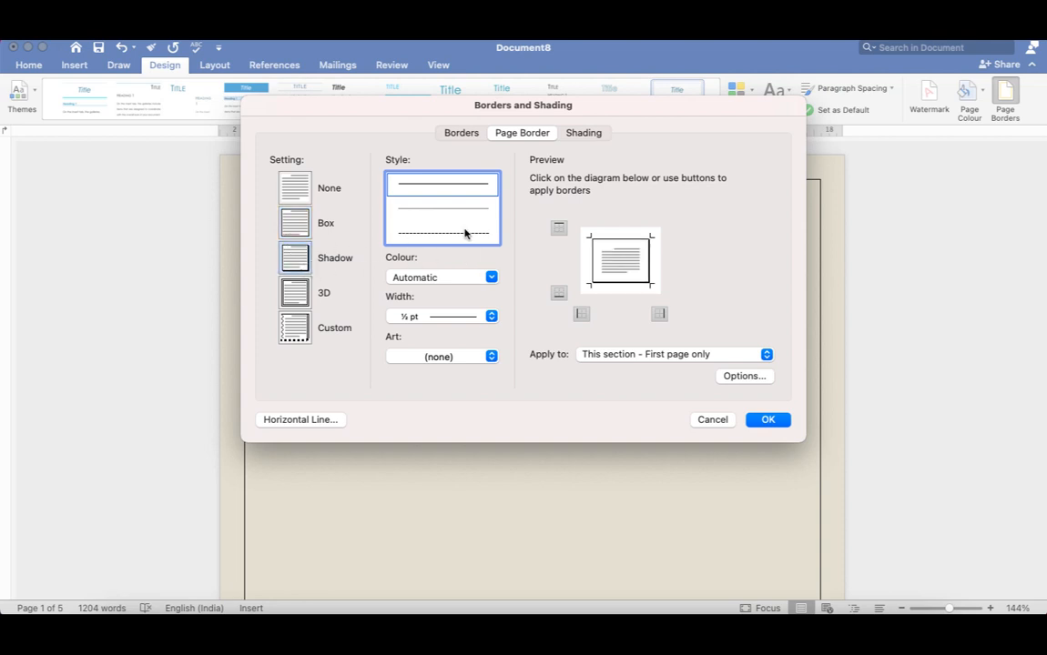
{"action": "left_click", "coordinate": [766, 354]}
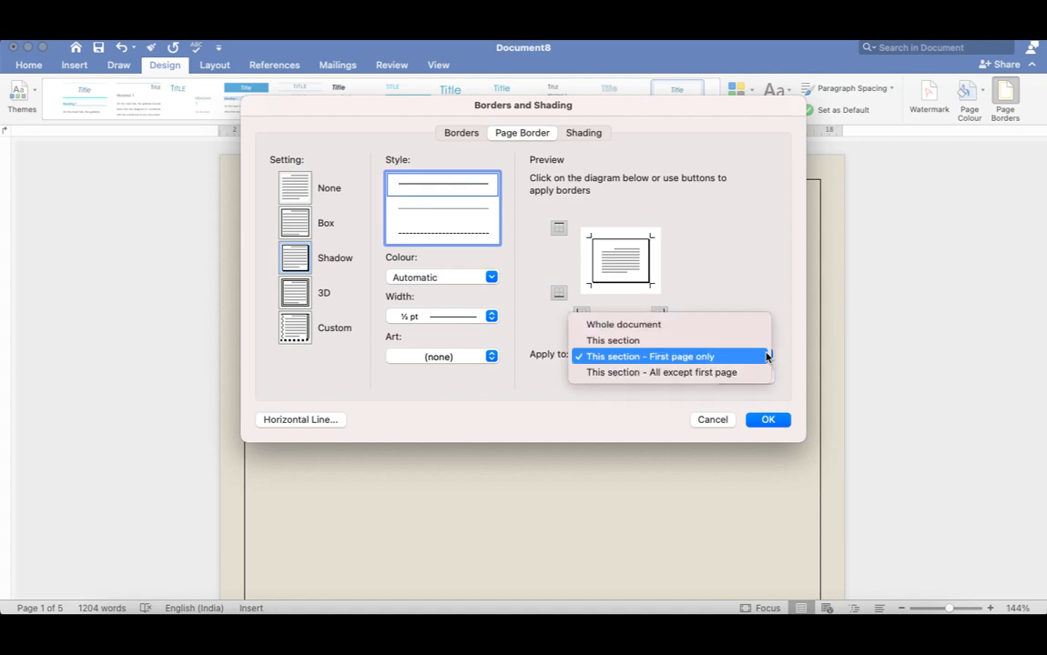
{"action": "left_click", "coordinate": [675, 325]}
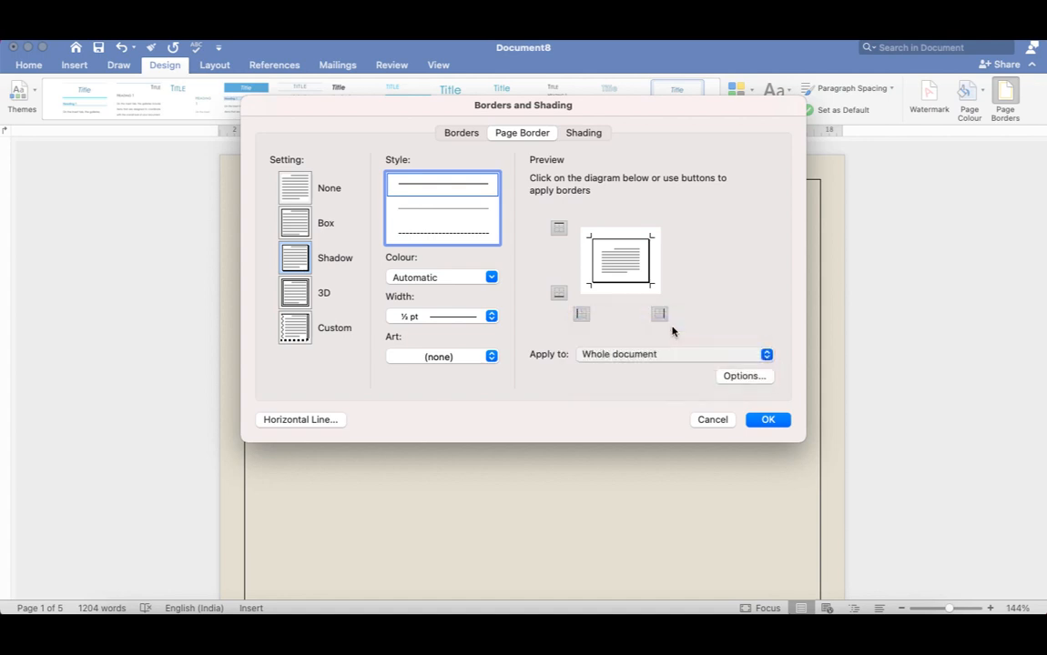
{"action": "left_click", "coordinate": [295, 293]}
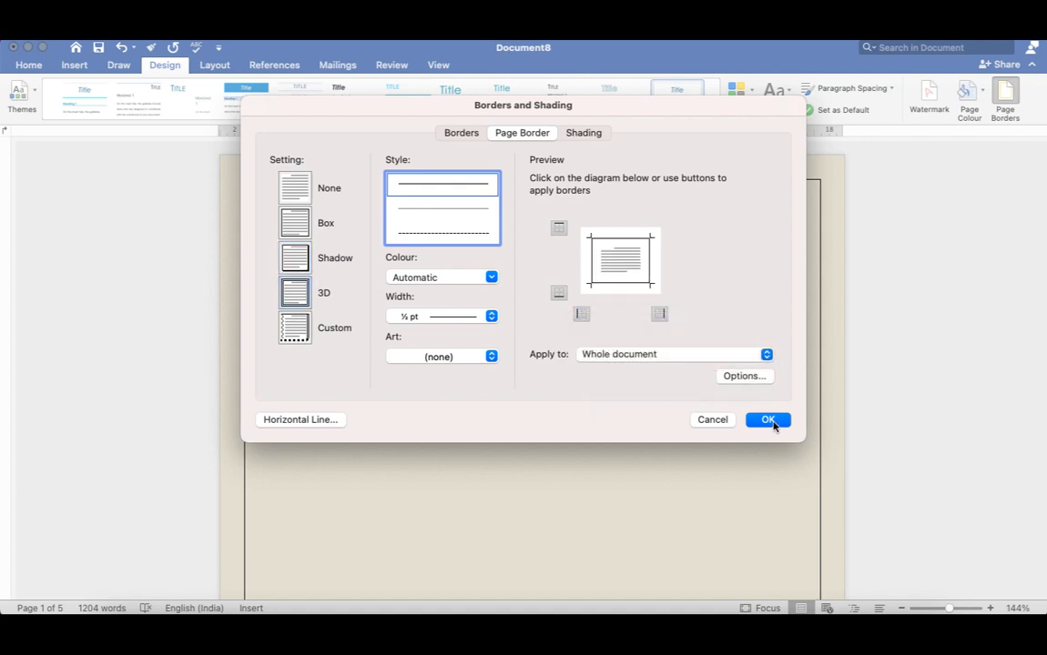
{"action": "left_click", "coordinate": [770, 422]}
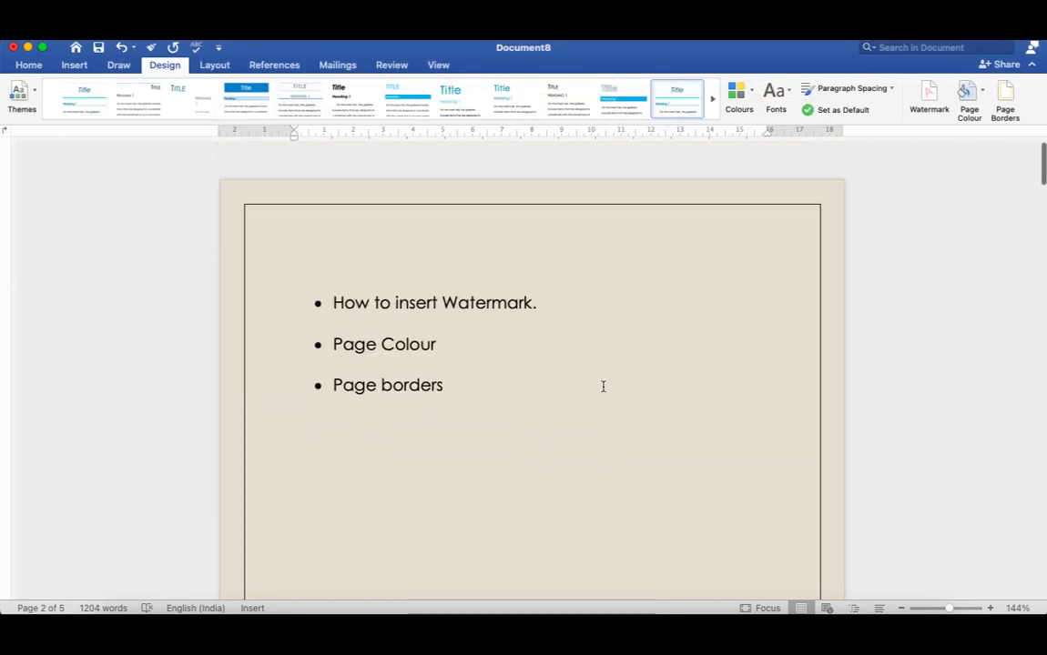
{"action": "scroll", "coordinate": [603, 386], "scroll_direction": "down", "scroll_amount": 15}
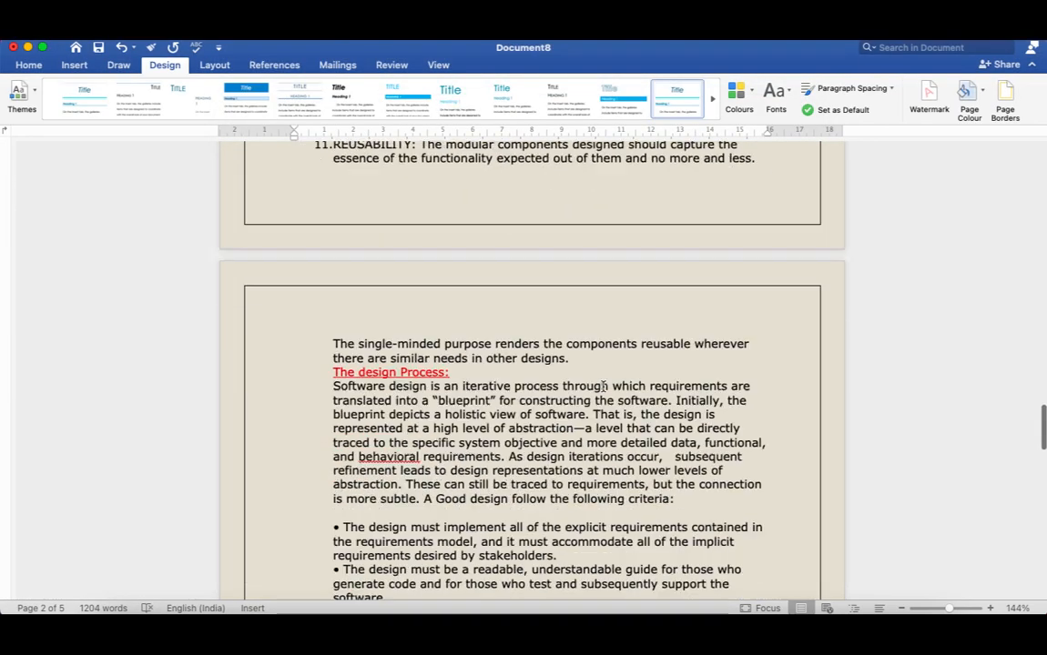
{"action": "scroll", "coordinate": [603, 386], "scroll_direction": "down", "scroll_amount": 10}
{"action": "scroll", "coordinate": [602, 386], "scroll_direction": "up", "scroll_amount": 15}
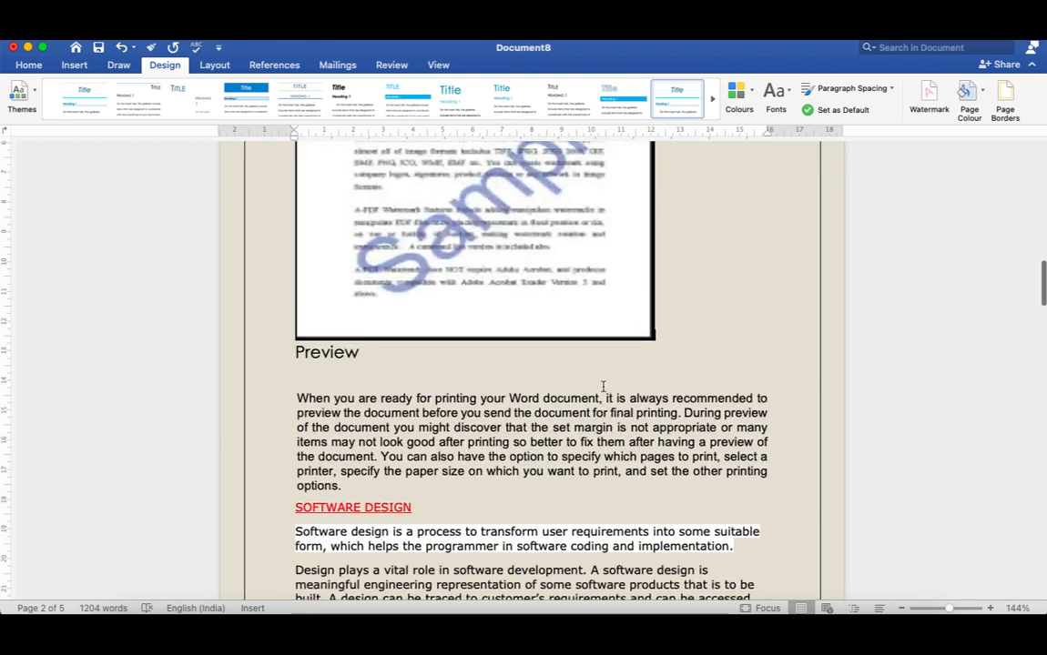
{"action": "scroll", "coordinate": [602, 386], "scroll_direction": "up", "scroll_amount": 10}
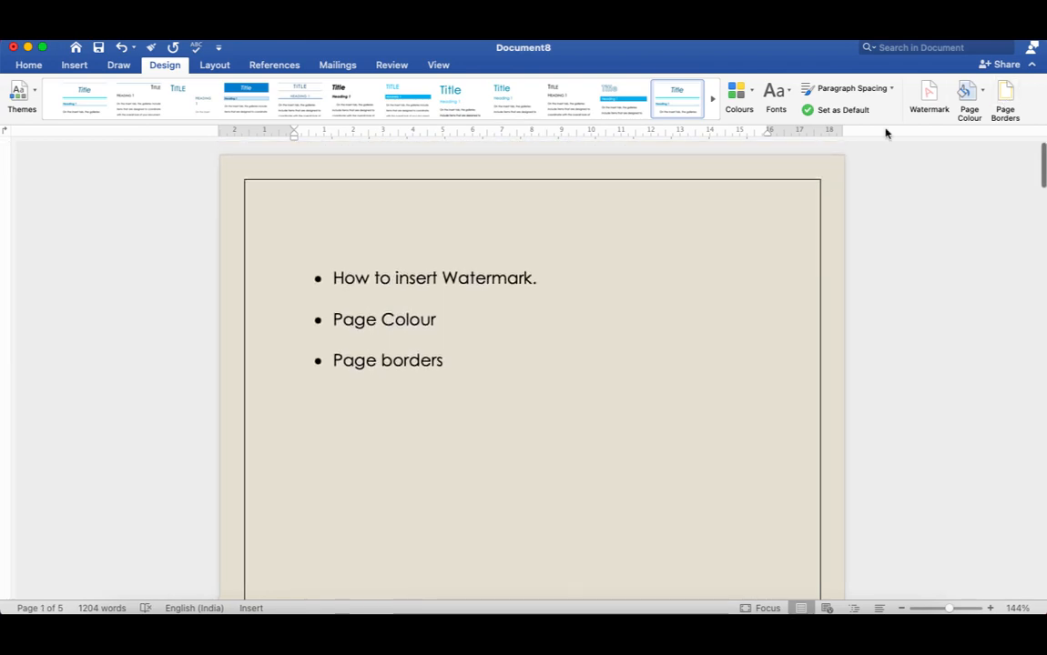
Set the whole document's page border to a 6 pt line width with the Shadow setting.
{"action": "left_click", "coordinate": [1005, 107]}
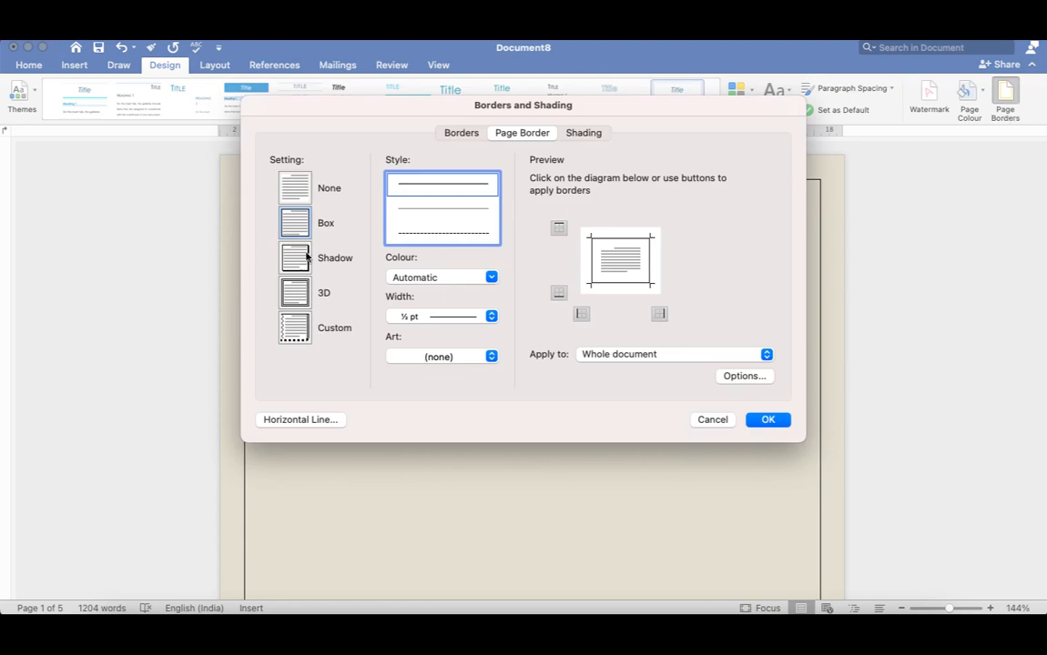
{"action": "left_click", "coordinate": [492, 317]}
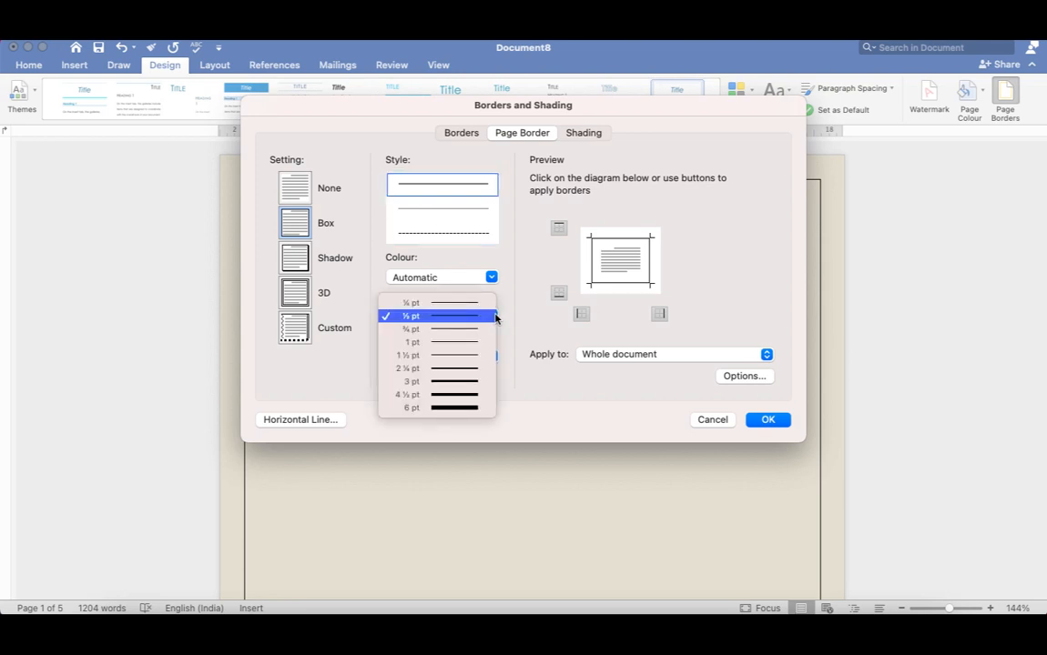
{"action": "left_click", "coordinate": [421, 408]}
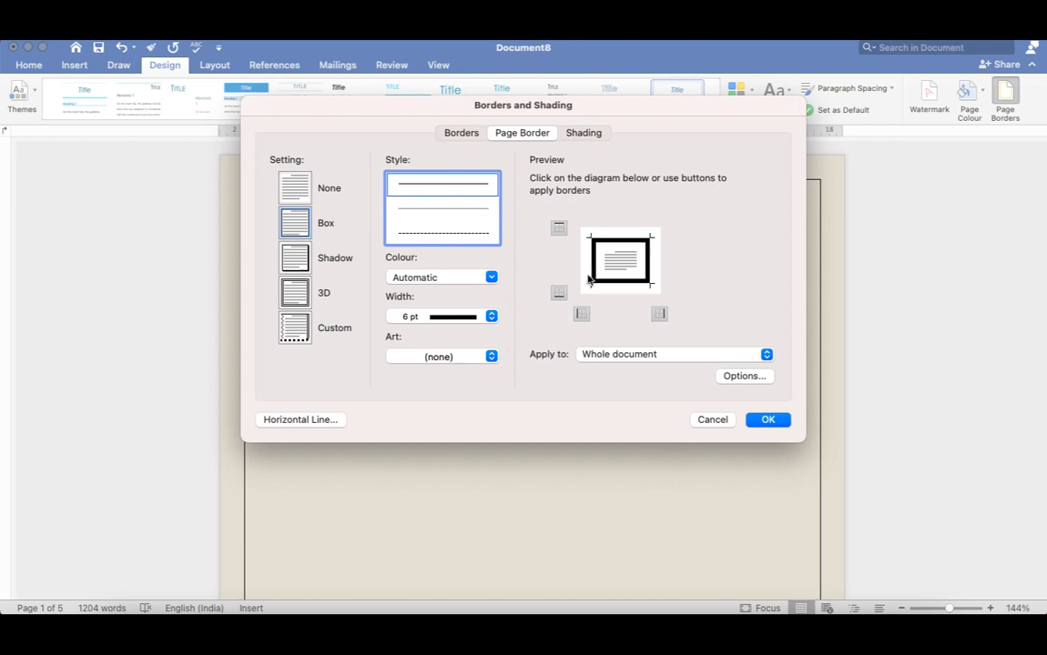
{"action": "left_click", "coordinate": [304, 303]}
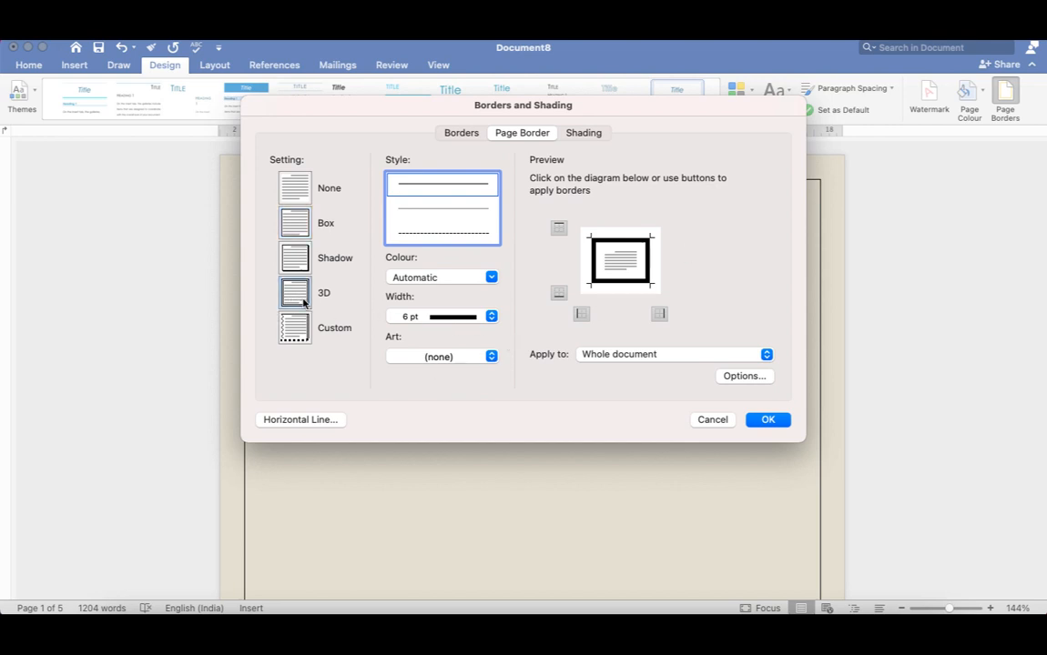
{"action": "left_click", "coordinate": [296, 262]}
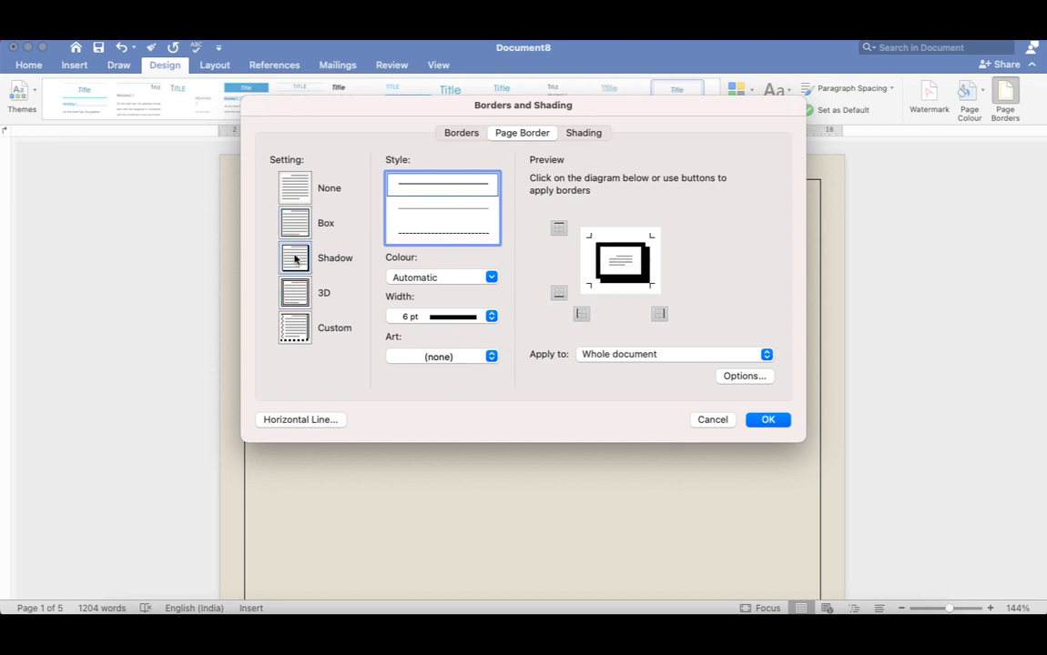
{"action": "left_click", "coordinate": [767, 421]}
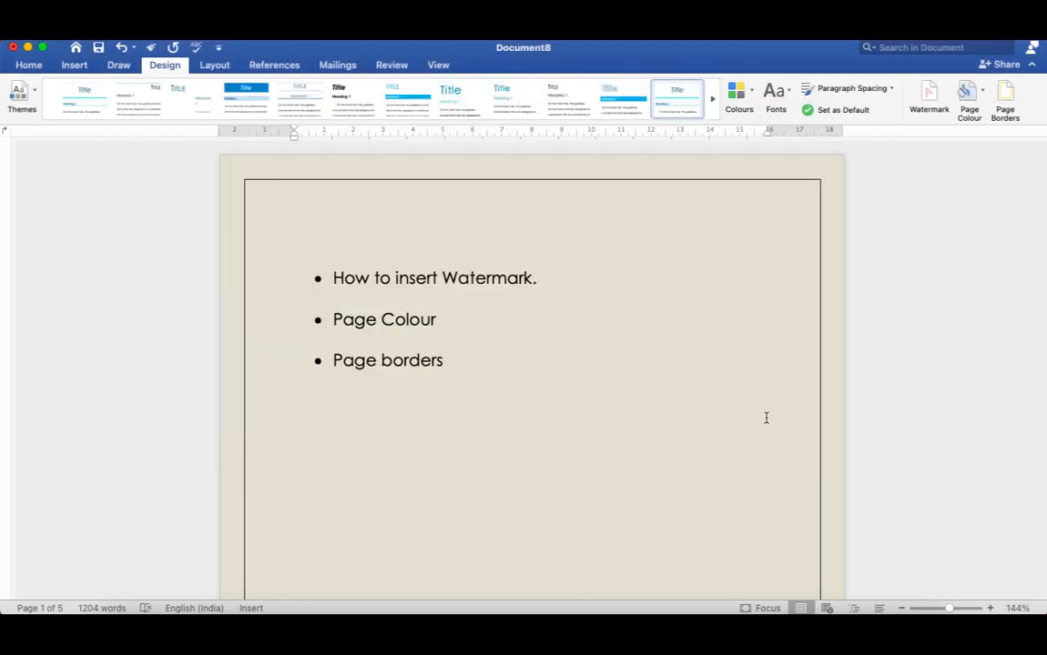
{"action": "scroll", "coordinate": [548, 384], "scroll_direction": "up", "scroll_amount": 3}
{"action": "scroll", "coordinate": [546, 382], "scroll_direction": "up", "scroll_amount": 10}
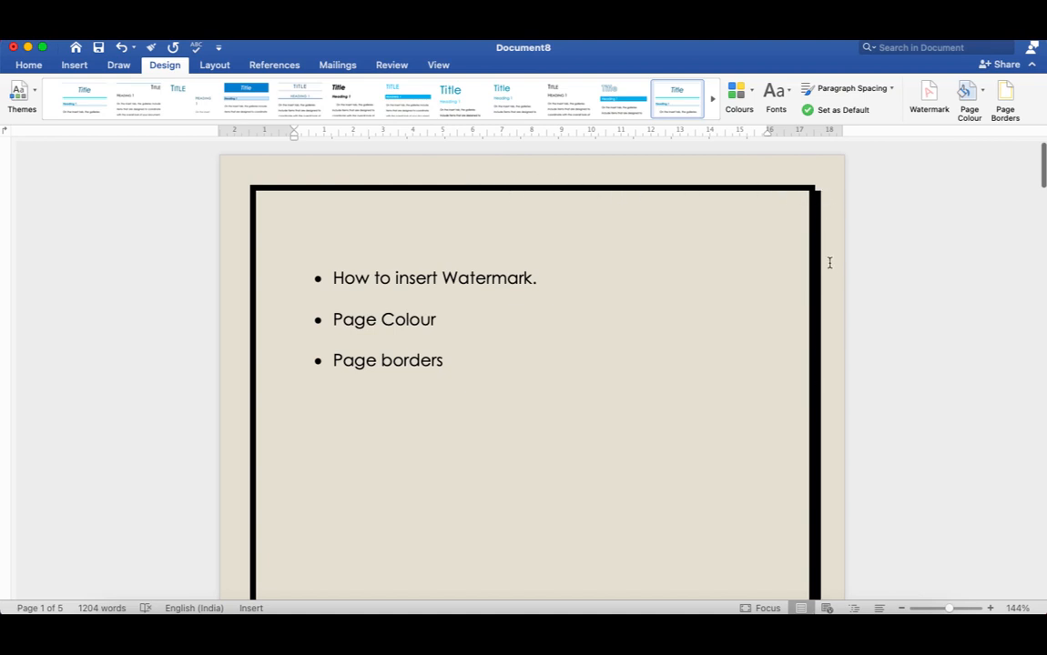
Set the page border colour to the bright blue theme colour and its line width to 2¼ pt.
{"action": "left_click", "coordinate": [1005, 105]}
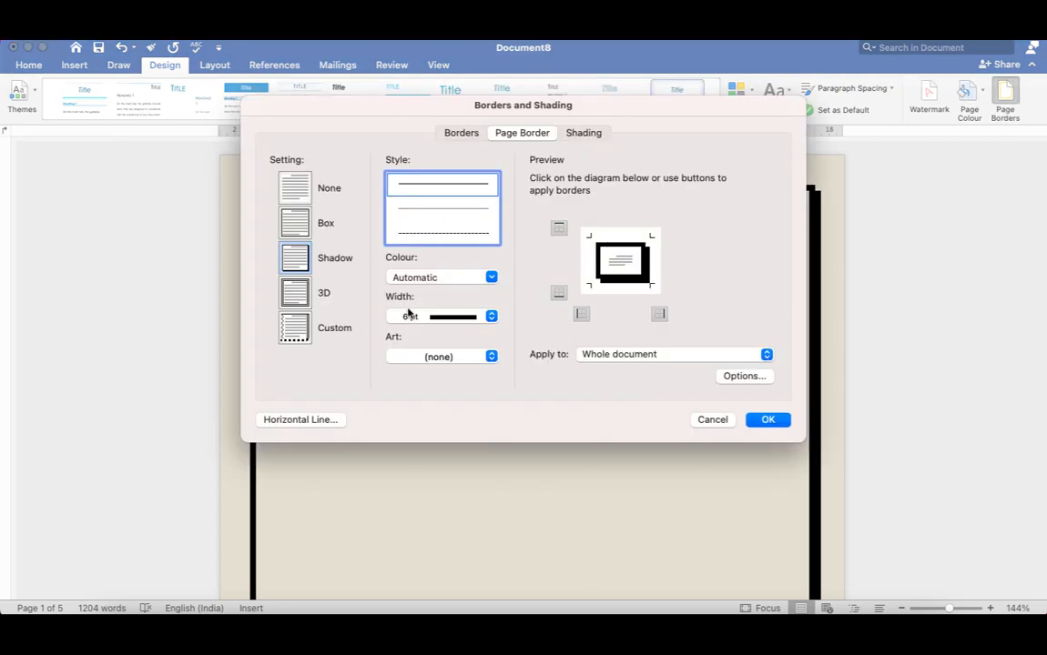
{"action": "left_click", "coordinate": [490, 279]}
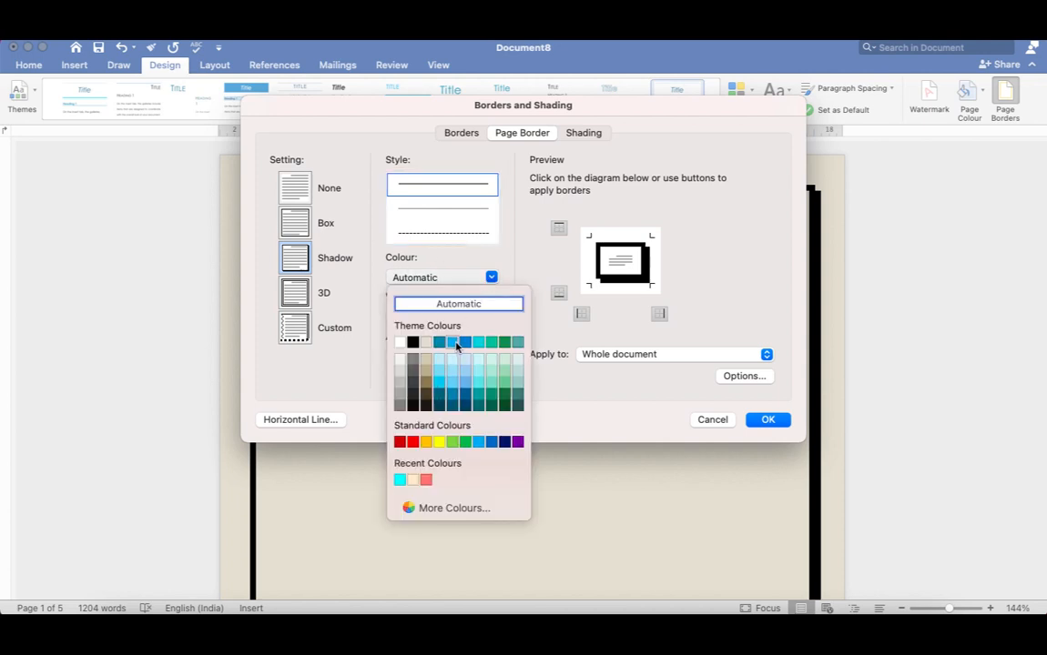
{"action": "left_click", "coordinate": [453, 342]}
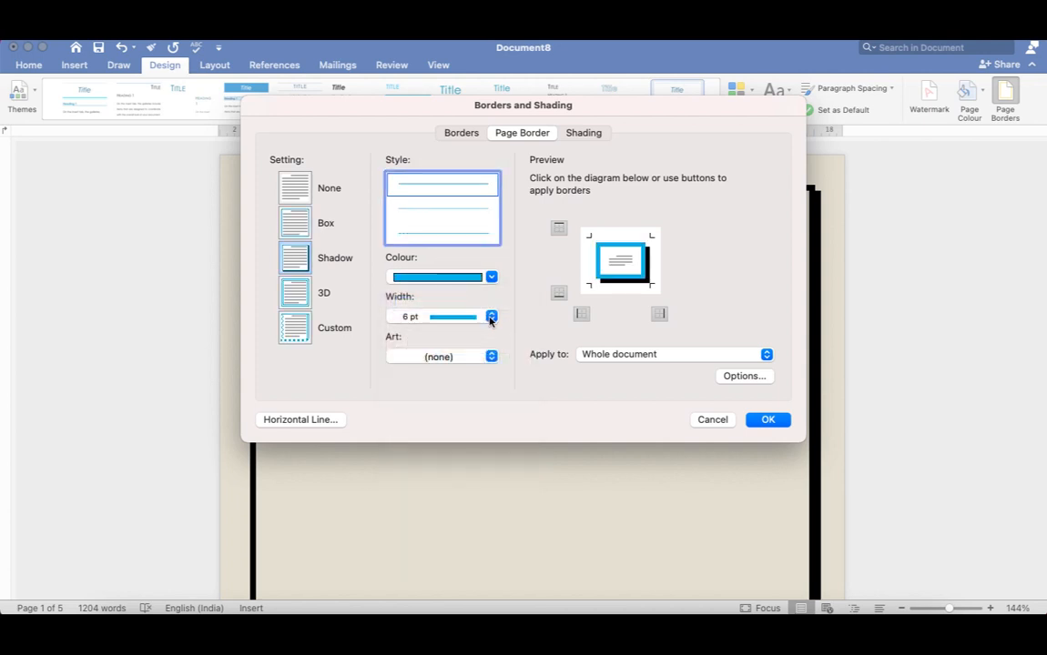
{"action": "left_click", "coordinate": [492, 315]}
{"action": "left_click", "coordinate": [433, 278]}
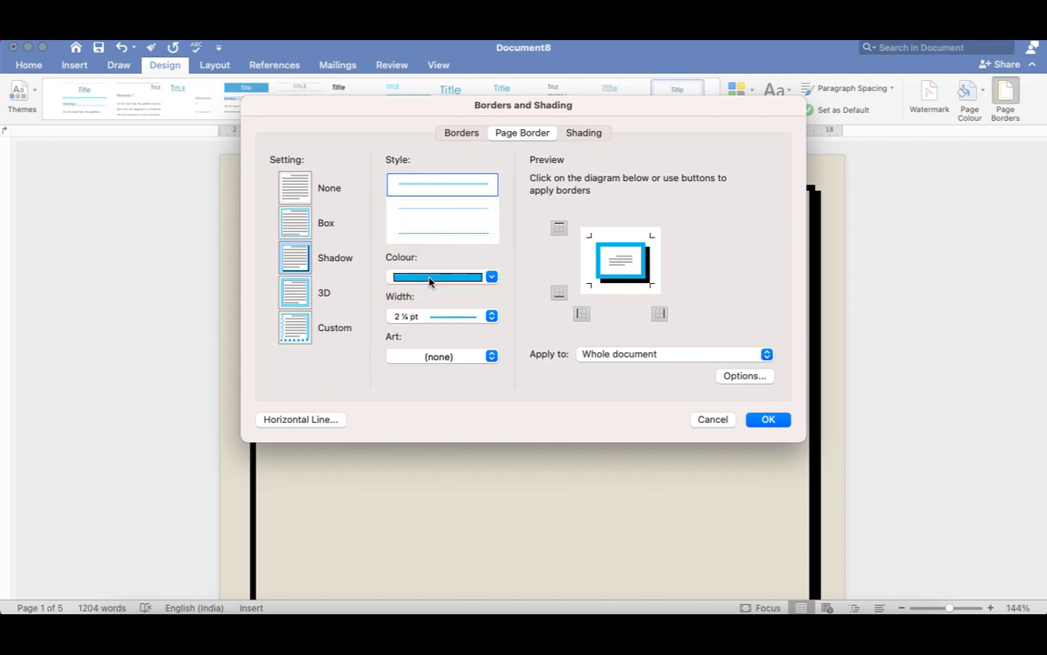
Switch the page border to the 3D setting, apply it to the whole document, and check the pages.
{"action": "left_click", "coordinate": [303, 299]}
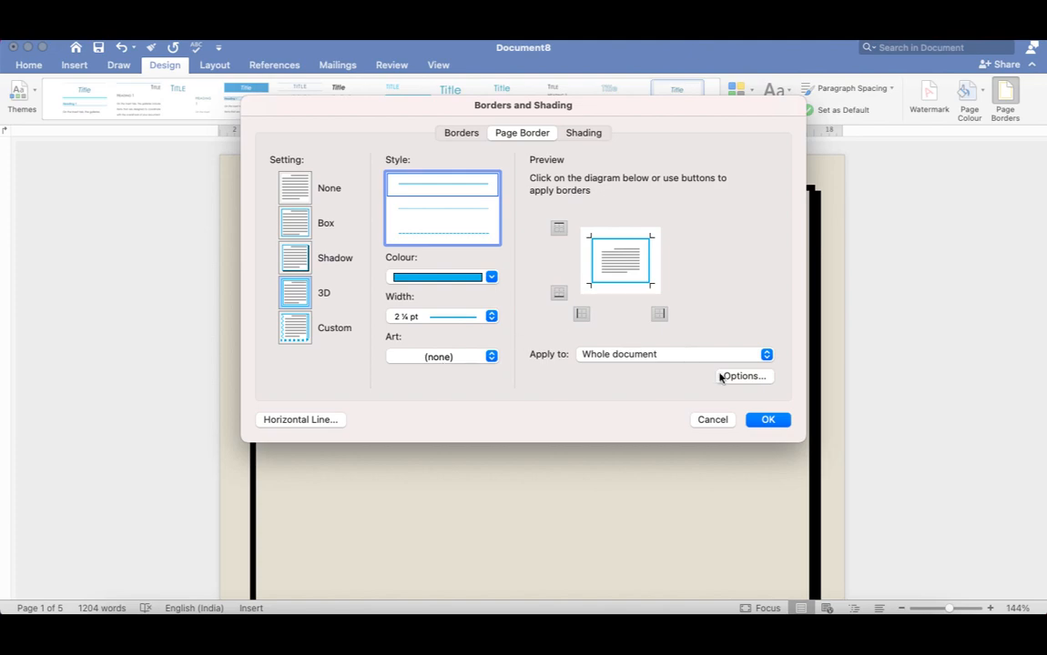
{"action": "left_click", "coordinate": [769, 420]}
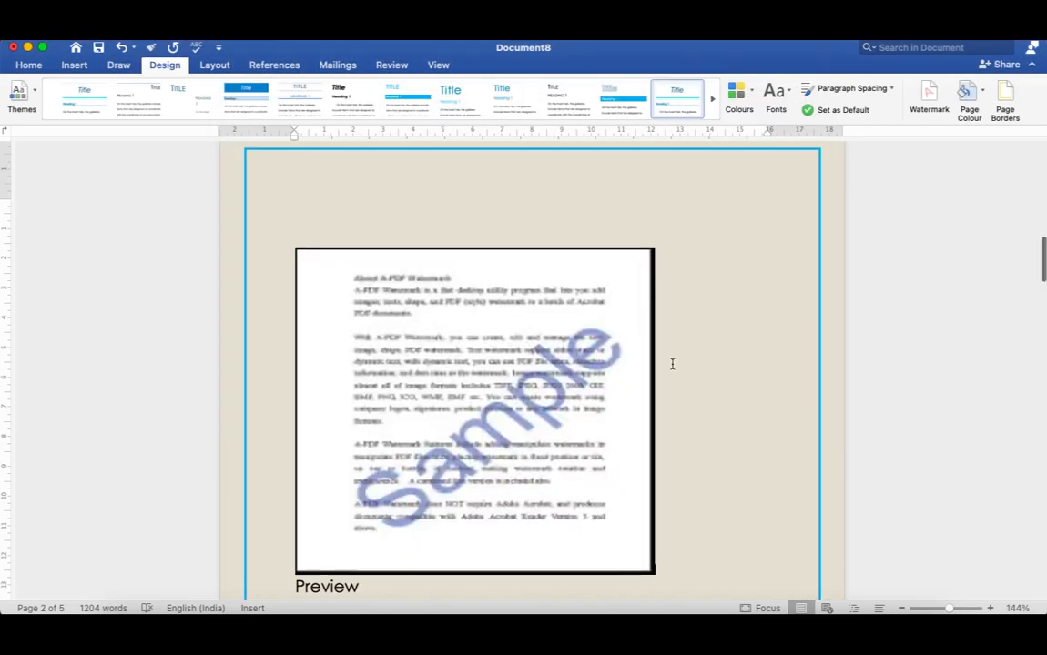
{"action": "scroll", "coordinate": [672, 364], "scroll_direction": "down", "scroll_amount": 15}
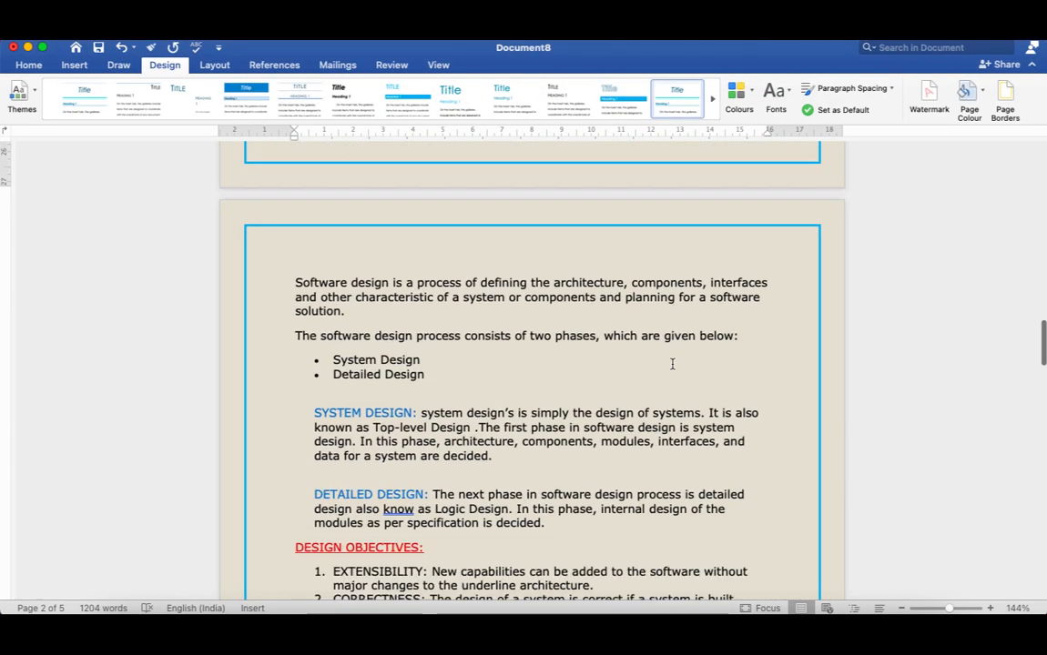
{"action": "scroll", "coordinate": [672, 364], "scroll_direction": "up", "scroll_amount": 20}
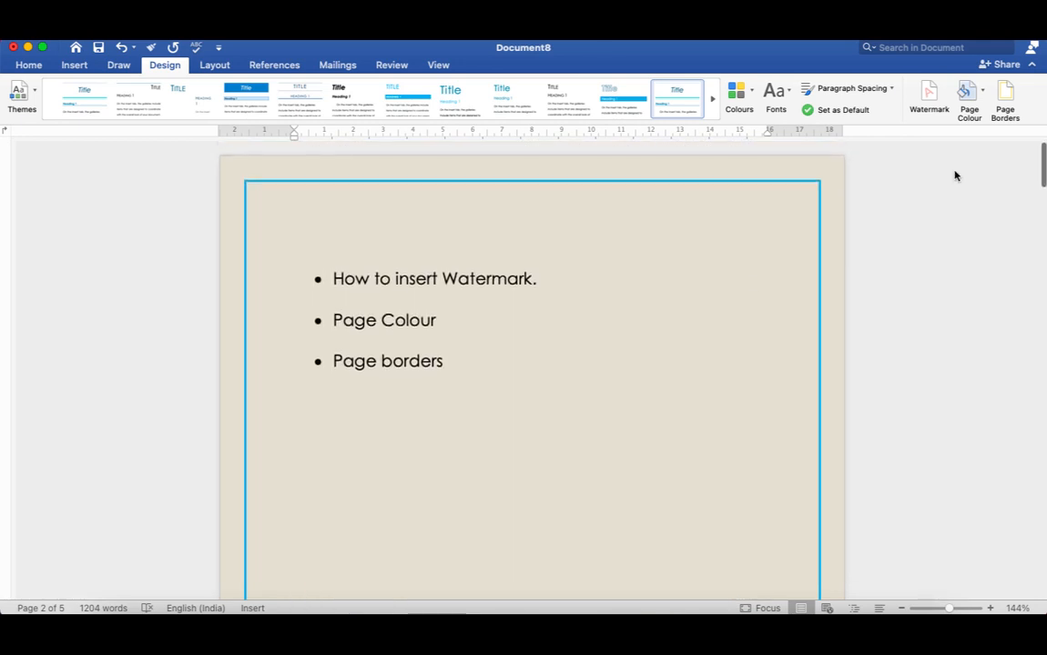
Apply the red poinsettia art border at 31 pt width to the whole document and check it on the other pages.
{"action": "left_click", "coordinate": [1004, 100]}
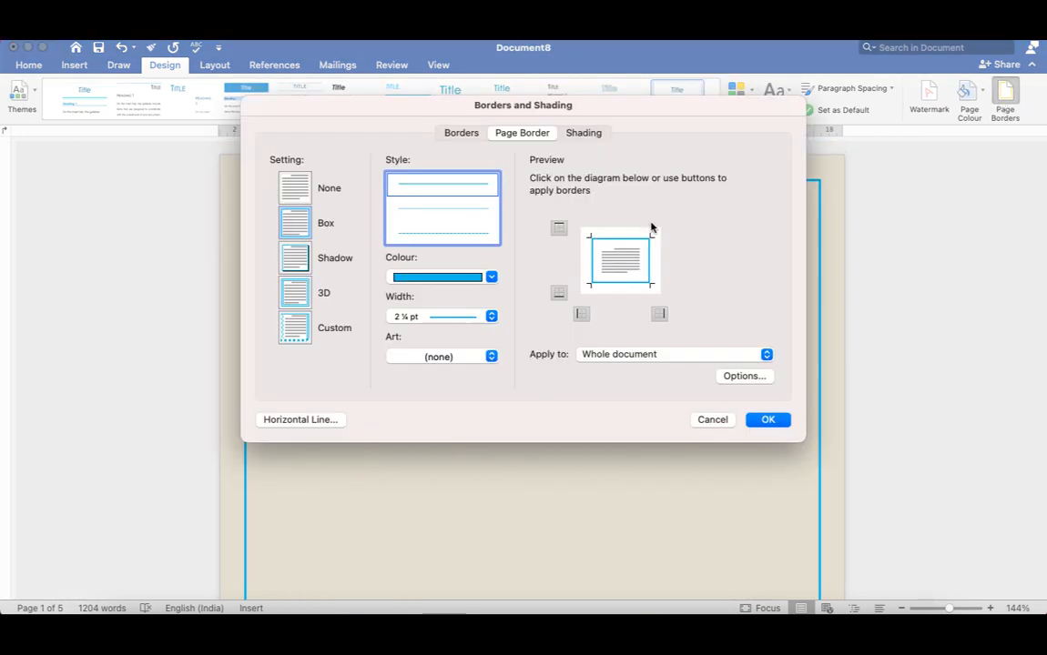
{"action": "left_click", "coordinate": [491, 356]}
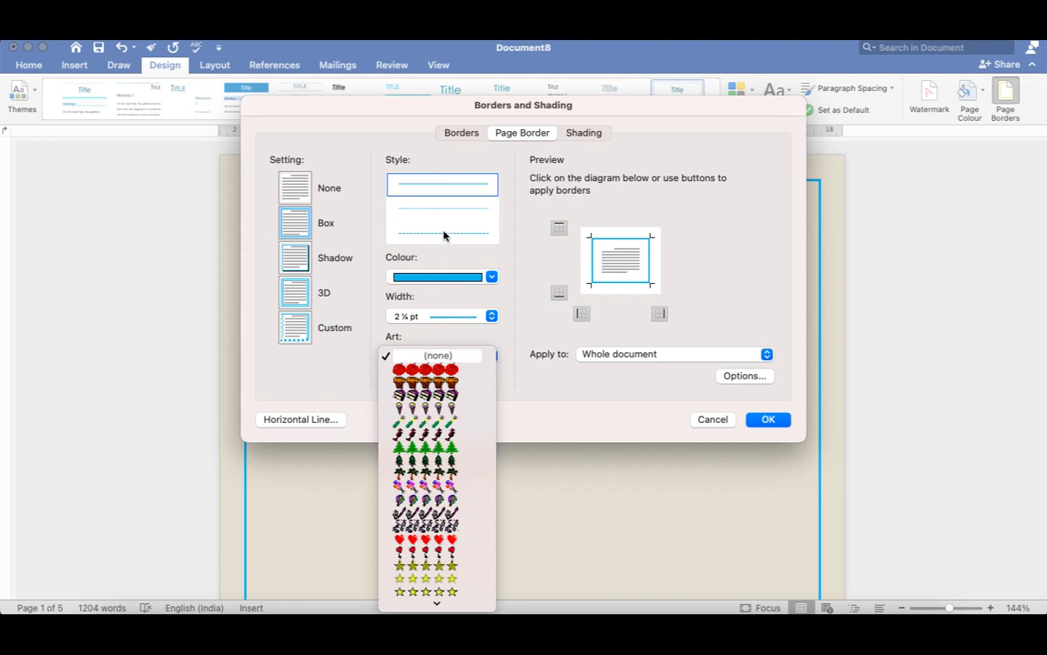
{"action": "scroll", "coordinate": [448, 552], "scroll_direction": "down", "scroll_amount": 10}
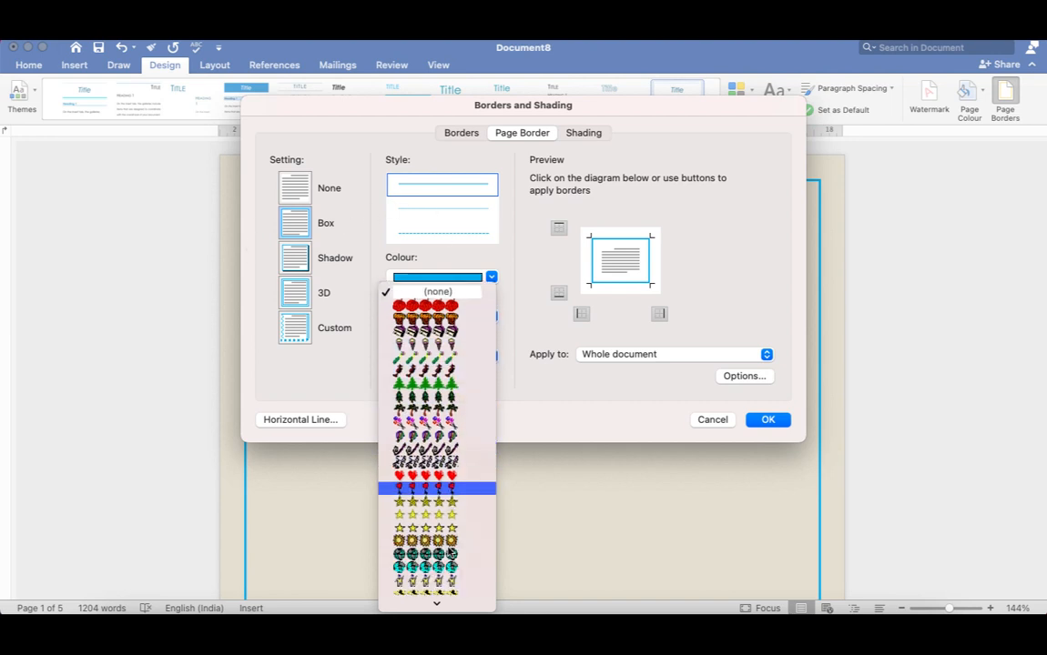
{"action": "scroll", "coordinate": [449, 553], "scroll_direction": "up", "scroll_amount": 4}
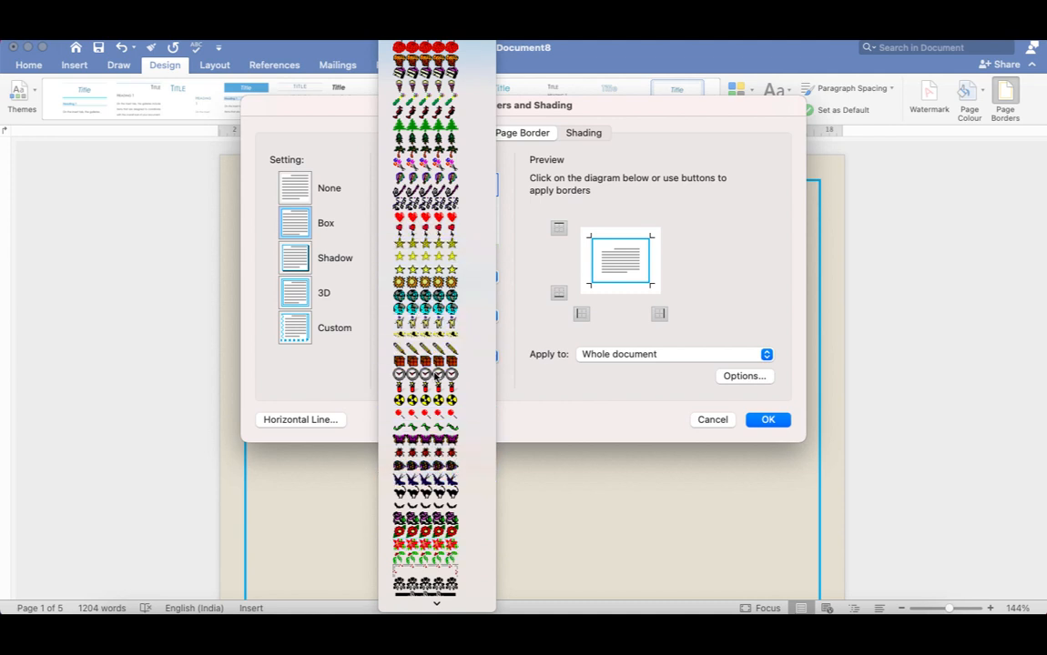
{"action": "left_click", "coordinate": [443, 544]}
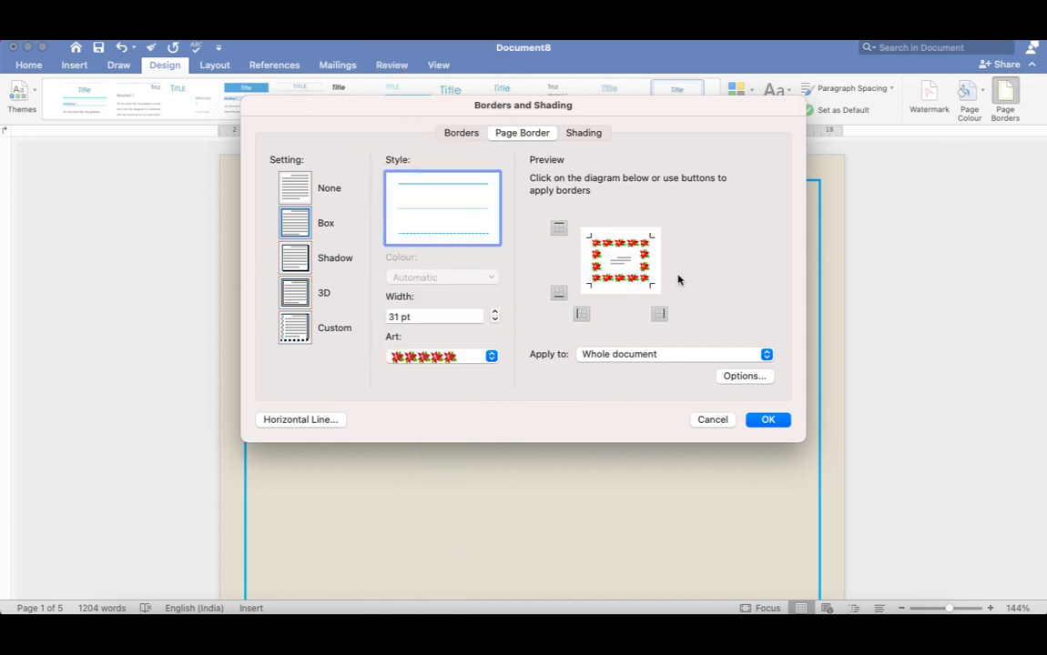
{"action": "left_click", "coordinate": [772, 418]}
{"action": "scroll", "coordinate": [728, 296], "scroll_direction": "down", "scroll_amount": 20}
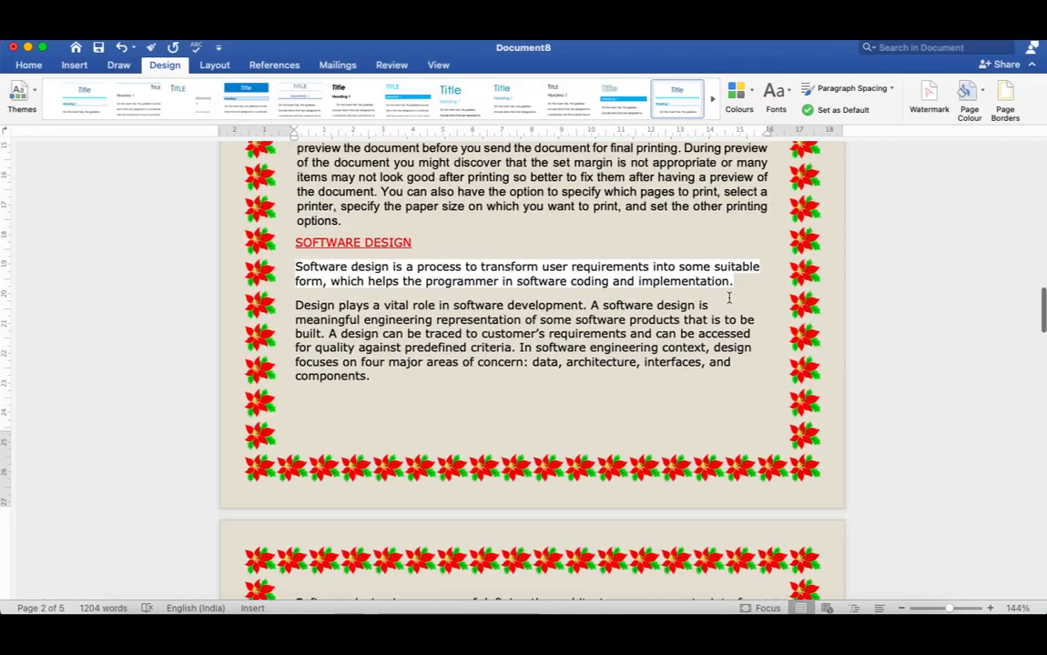
{"action": "scroll", "coordinate": [728, 300], "scroll_direction": "down", "scroll_amount": 20}
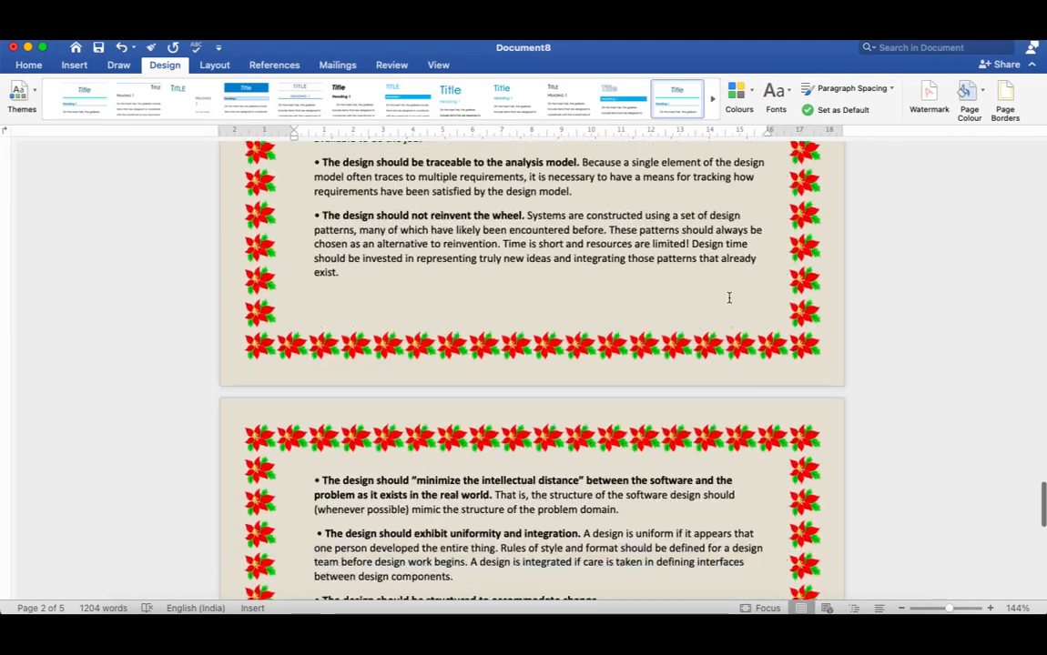
{"action": "scroll", "coordinate": [728, 297], "scroll_direction": "up", "scroll_amount": 20}
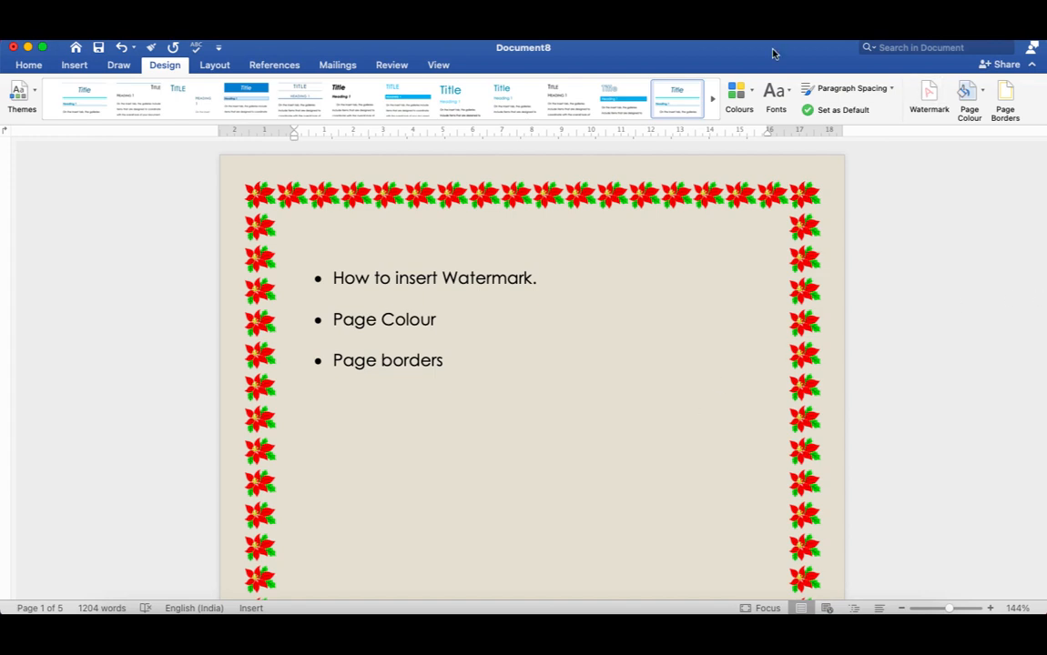
{"action": "left_click", "coordinate": [710, 37]}
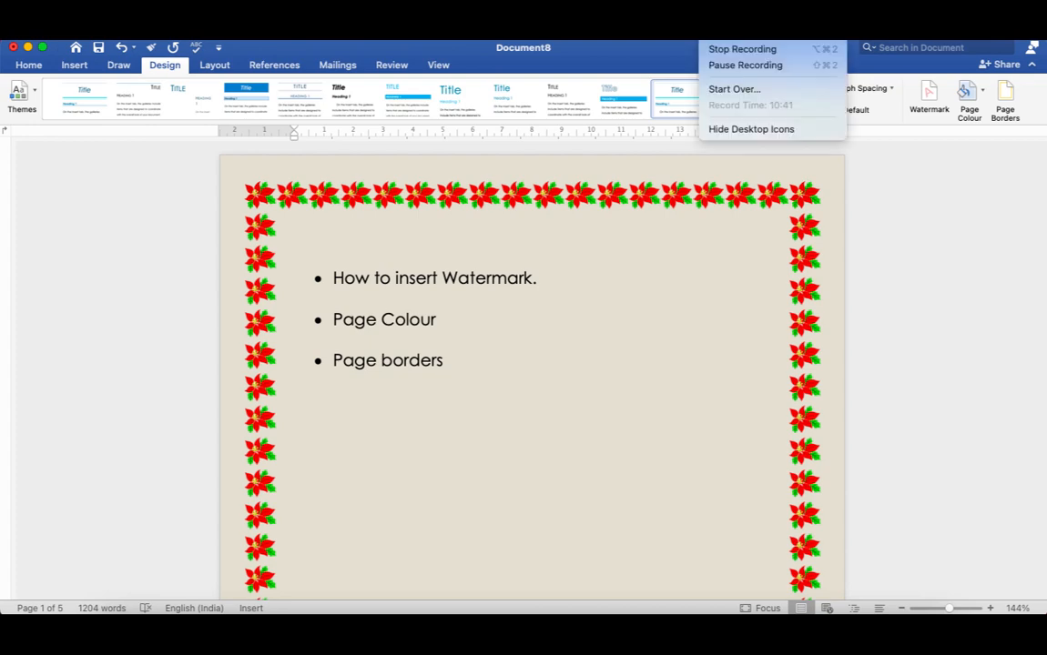